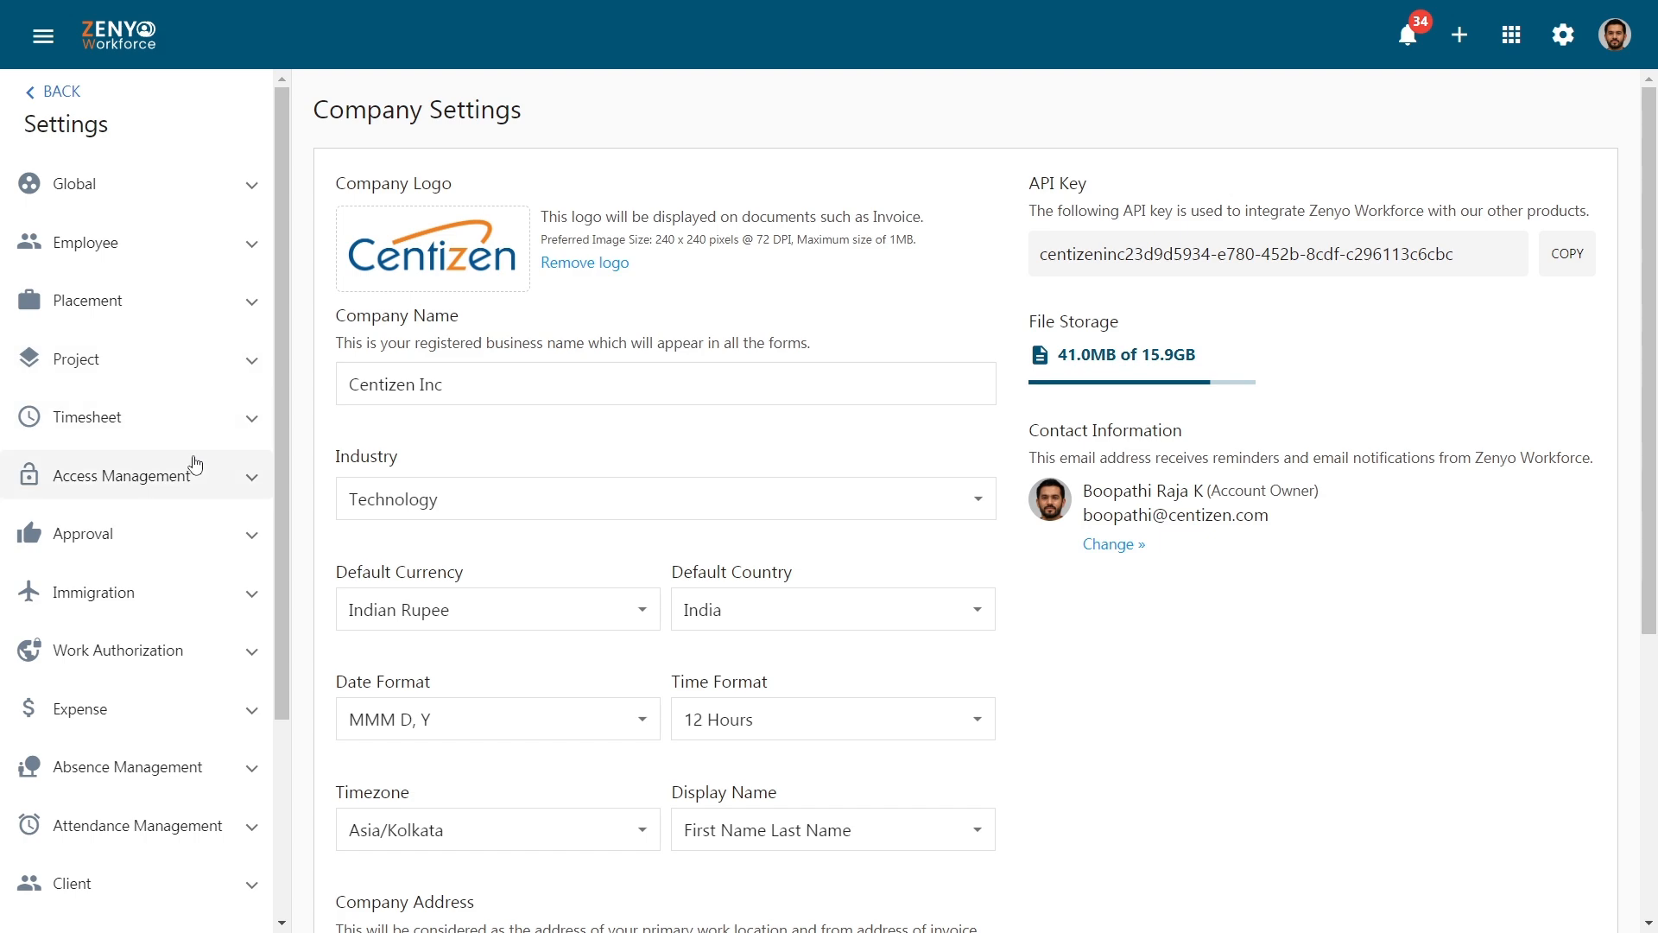
Add a new role named HR under the access management settings and save it.
click(192, 476)
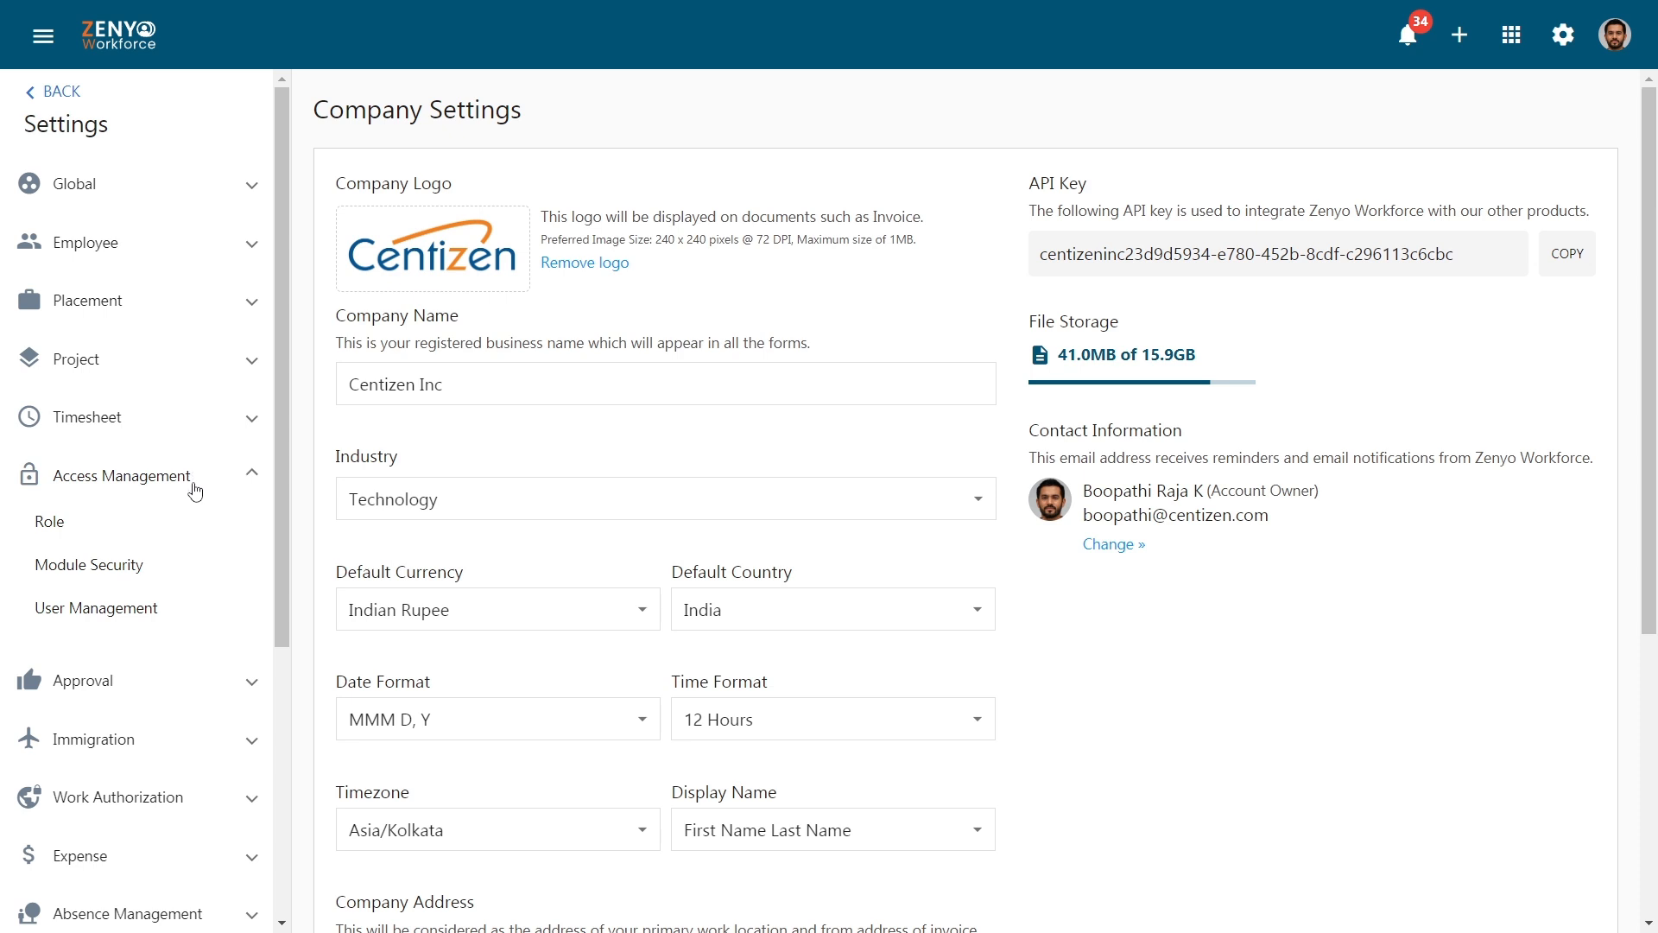
click(194, 531)
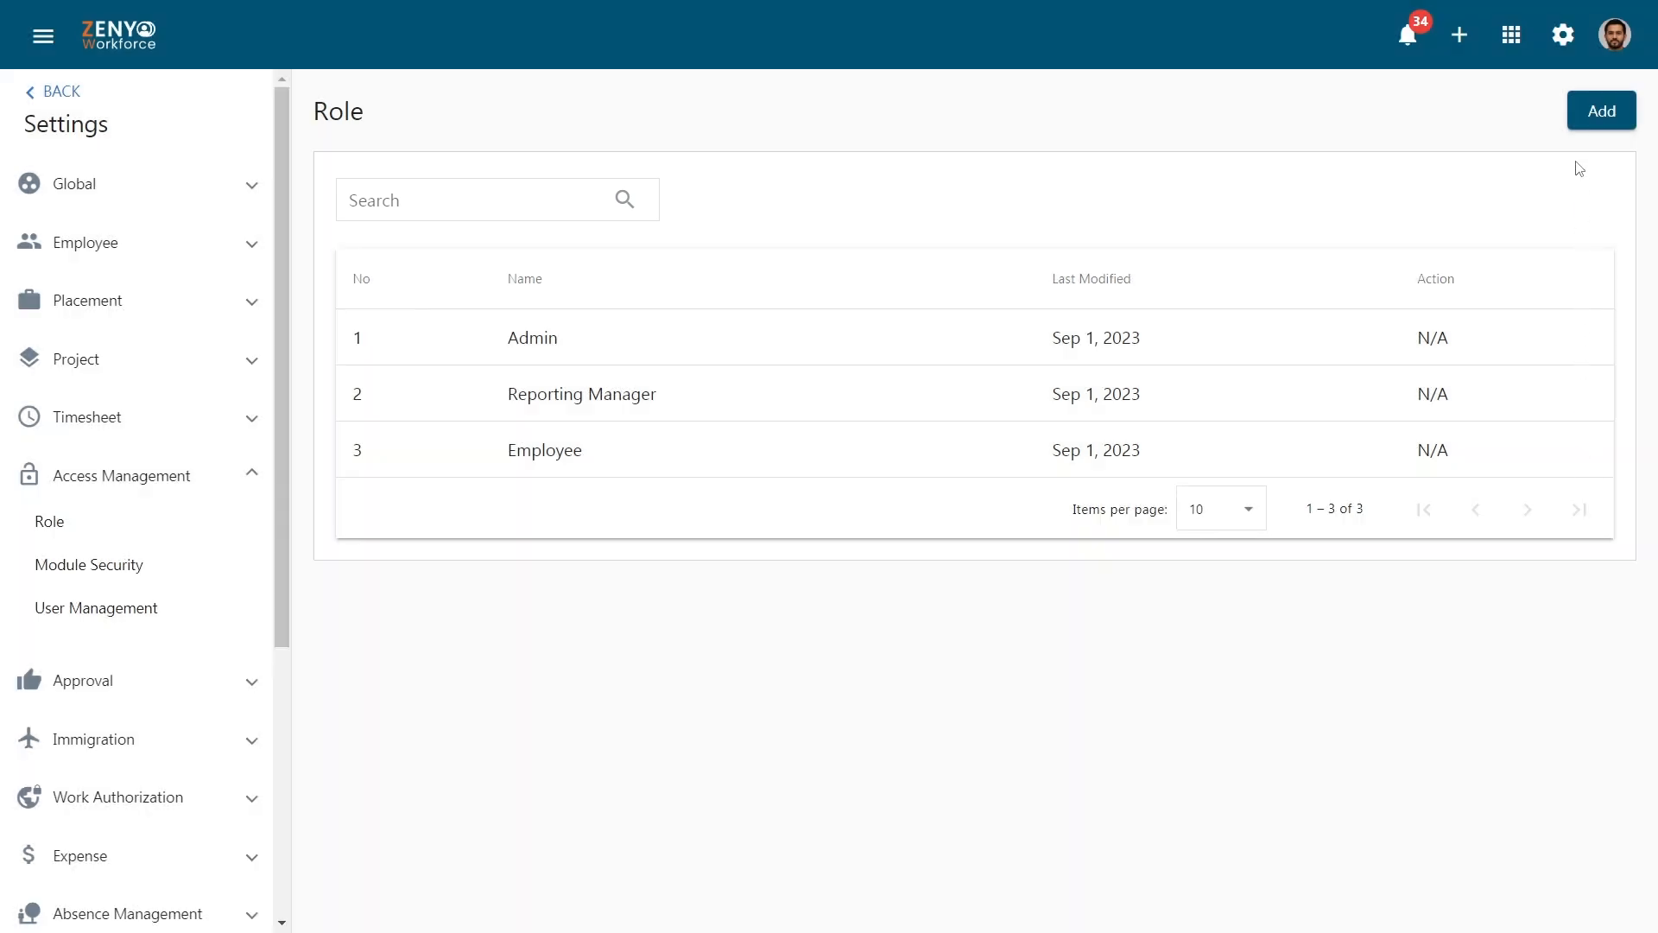
click(1573, 125)
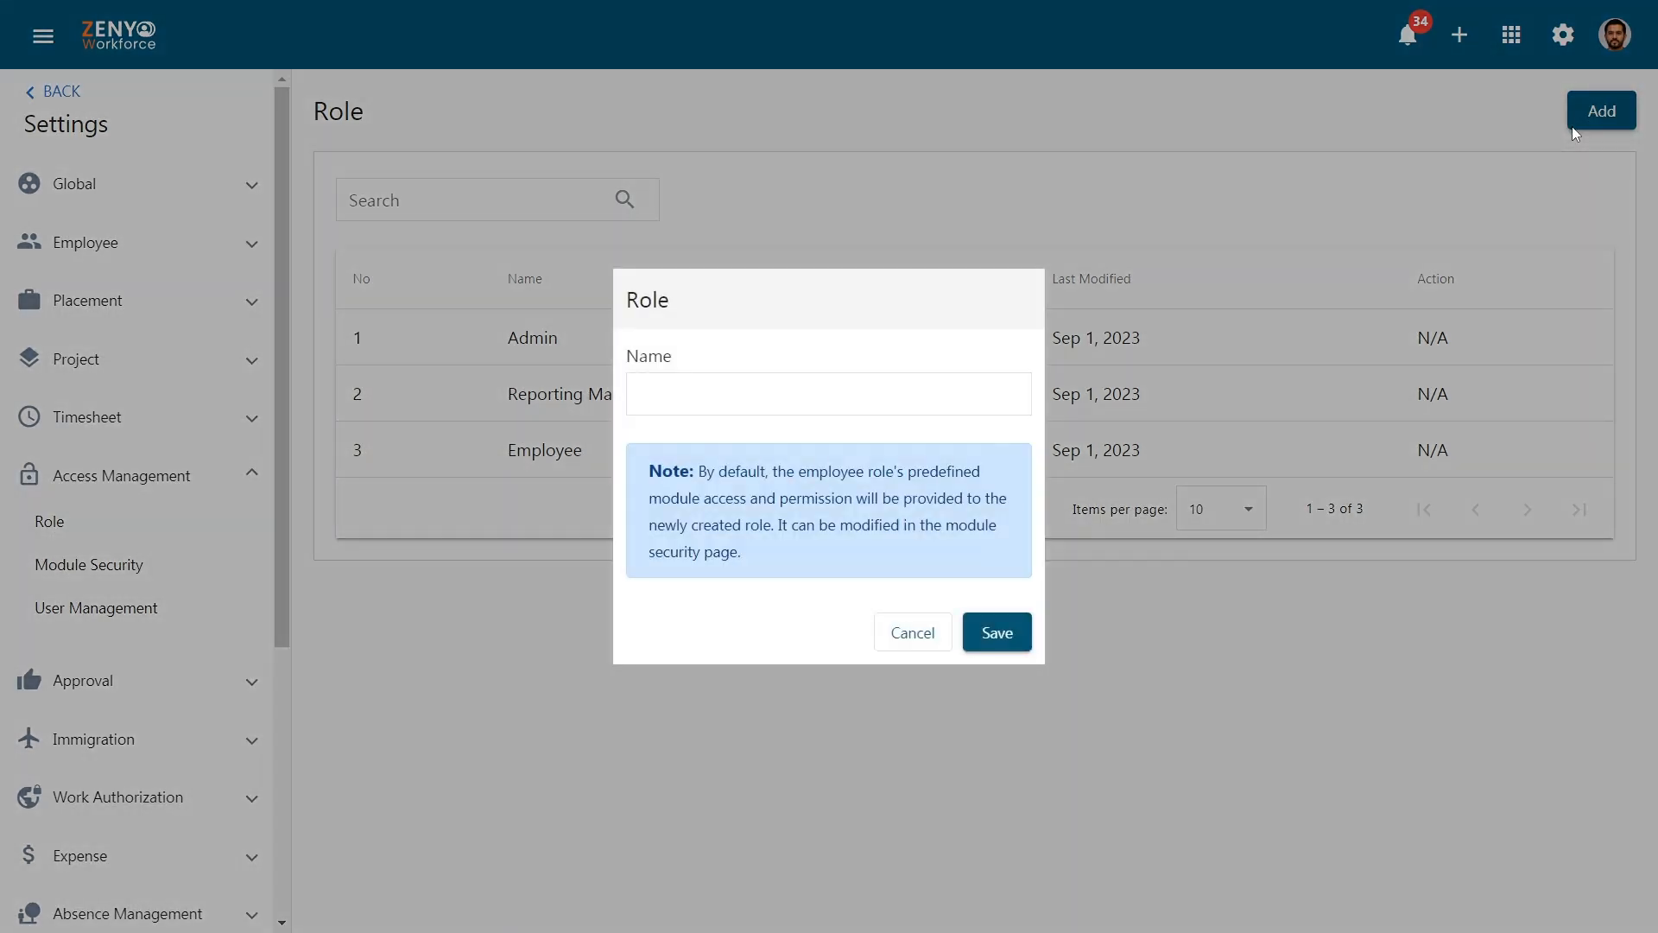
click(837, 391)
text(HR)
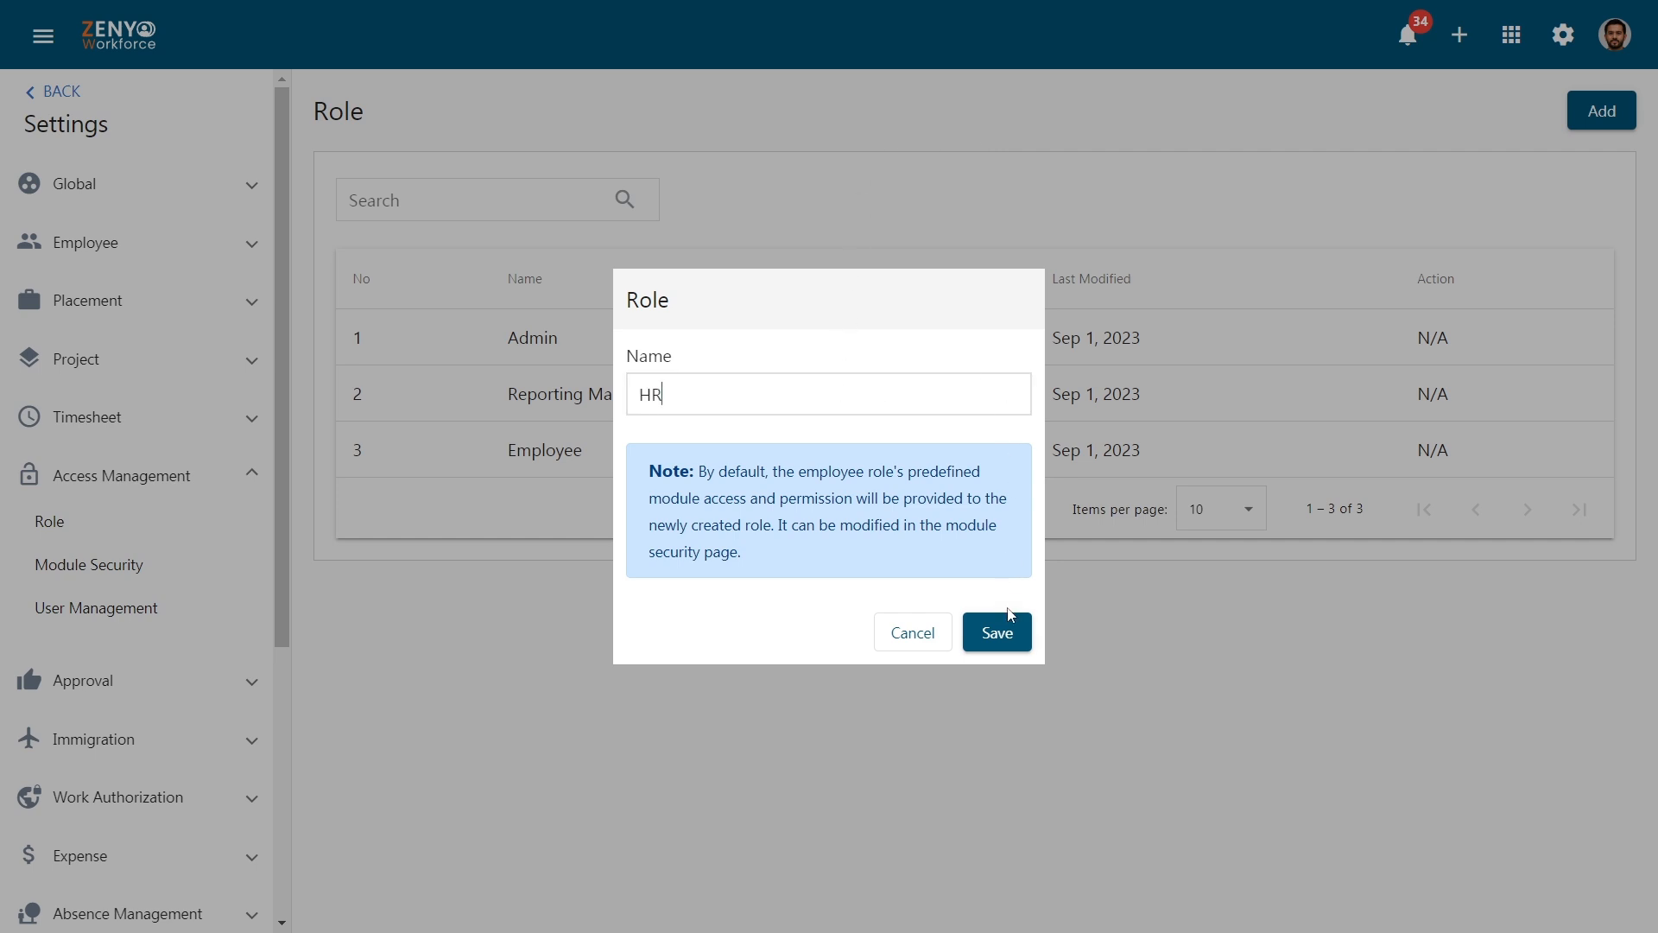
click(1010, 619)
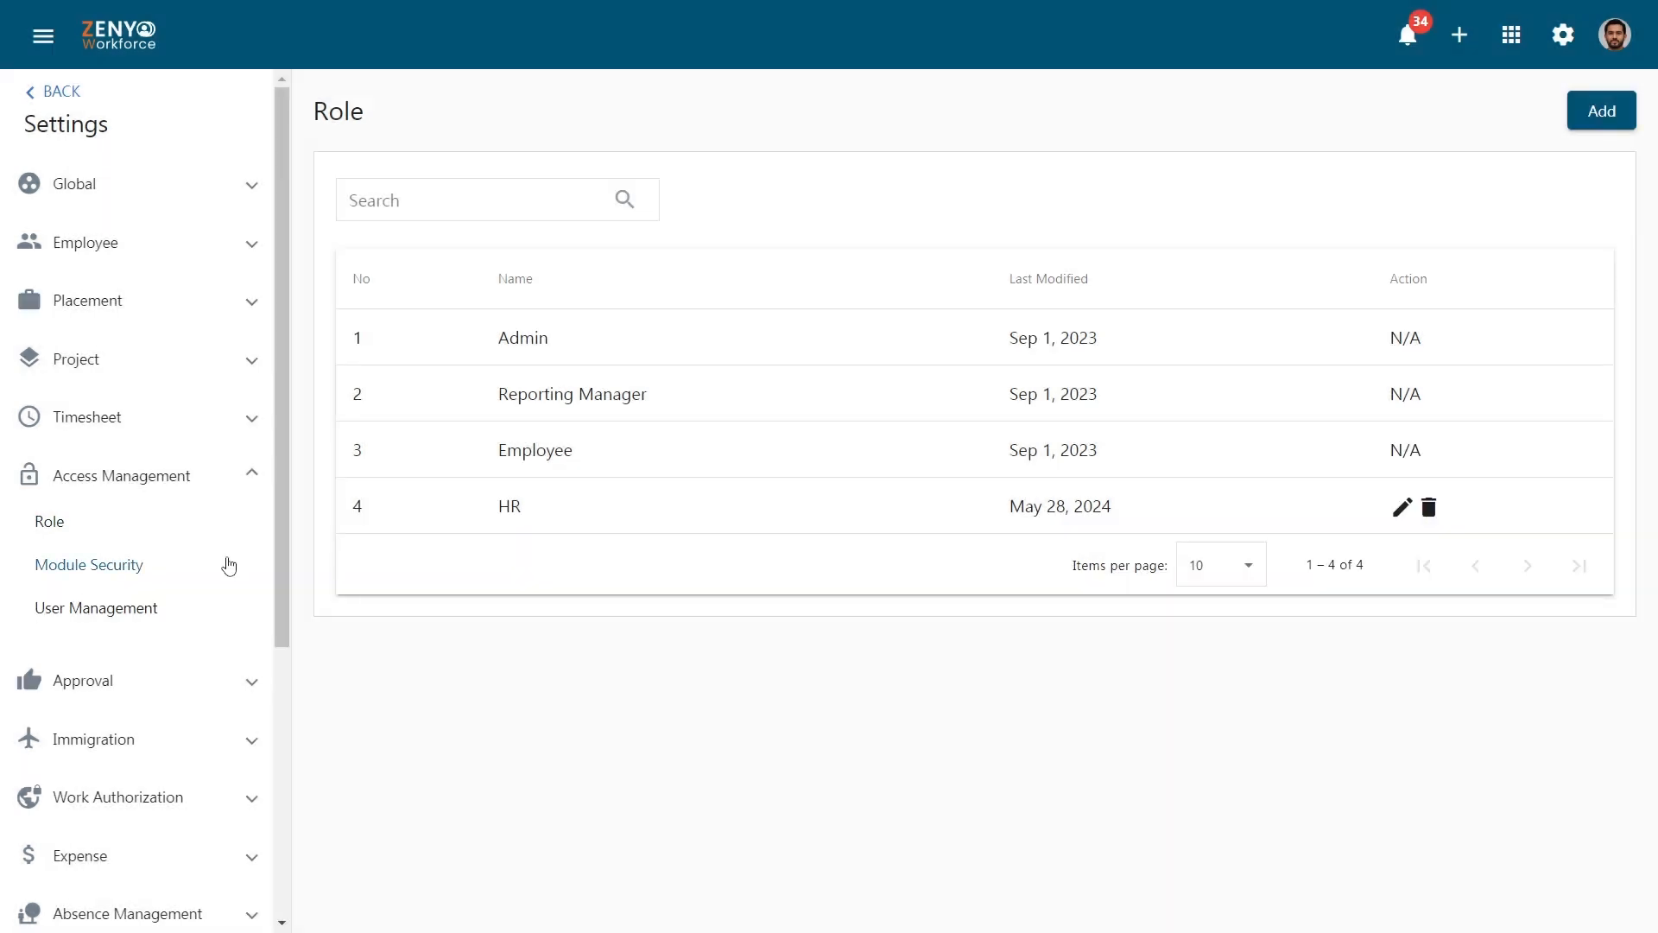
Open the module security settings and select the HR role with the Dashboard module.
click(226, 563)
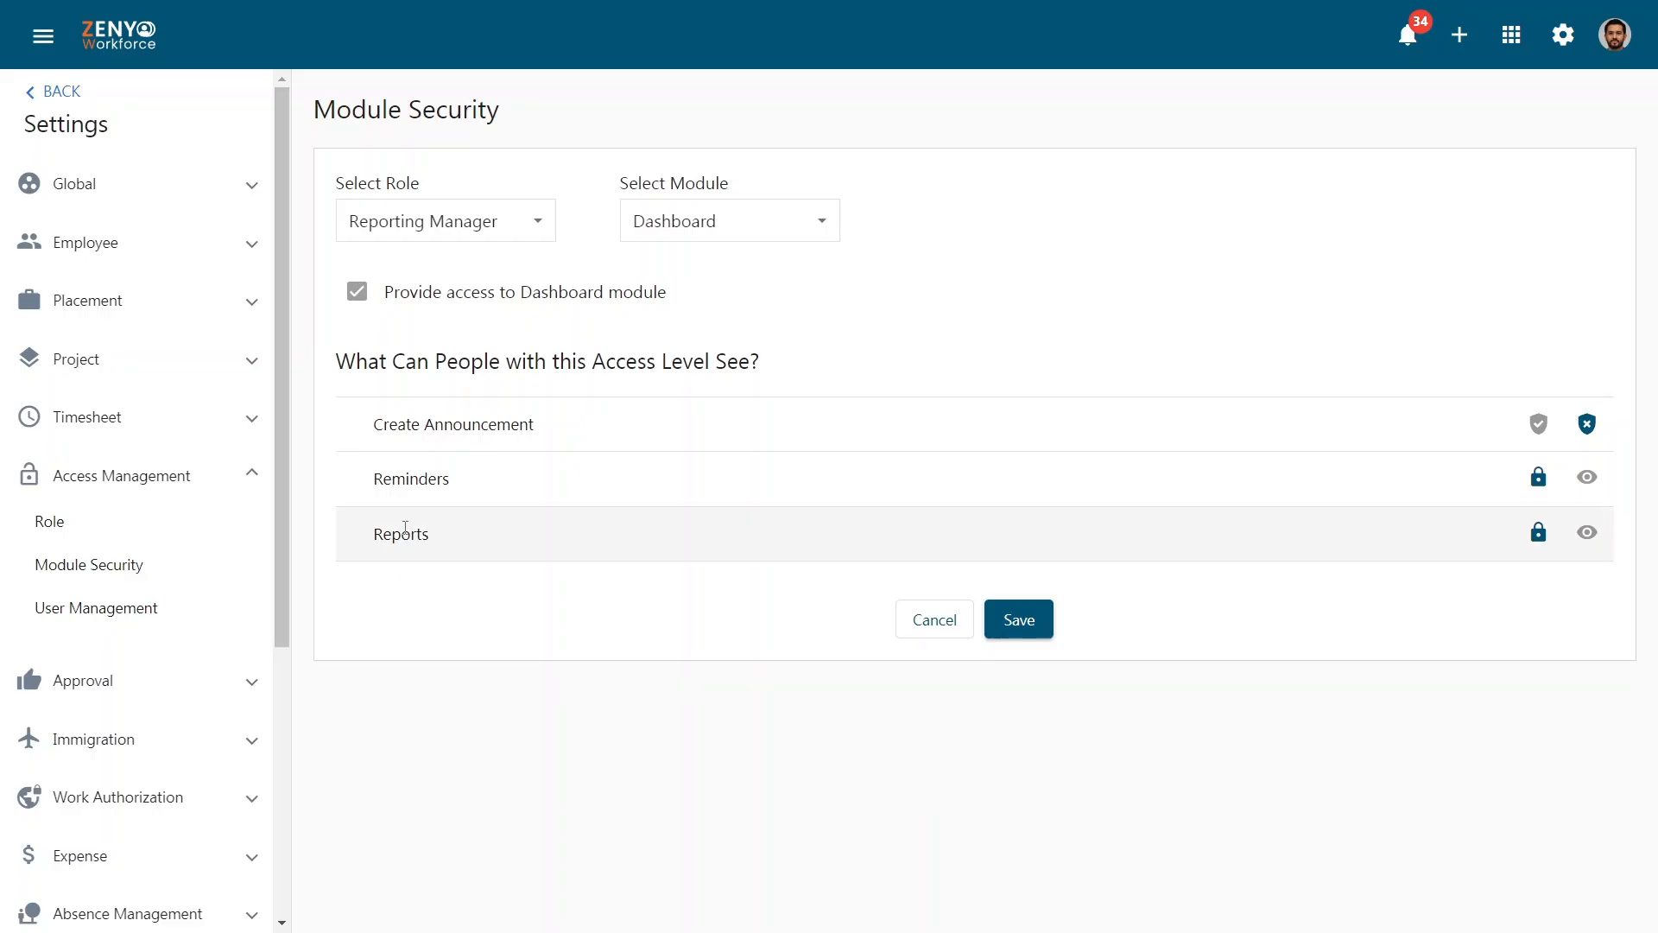
click(386, 212)
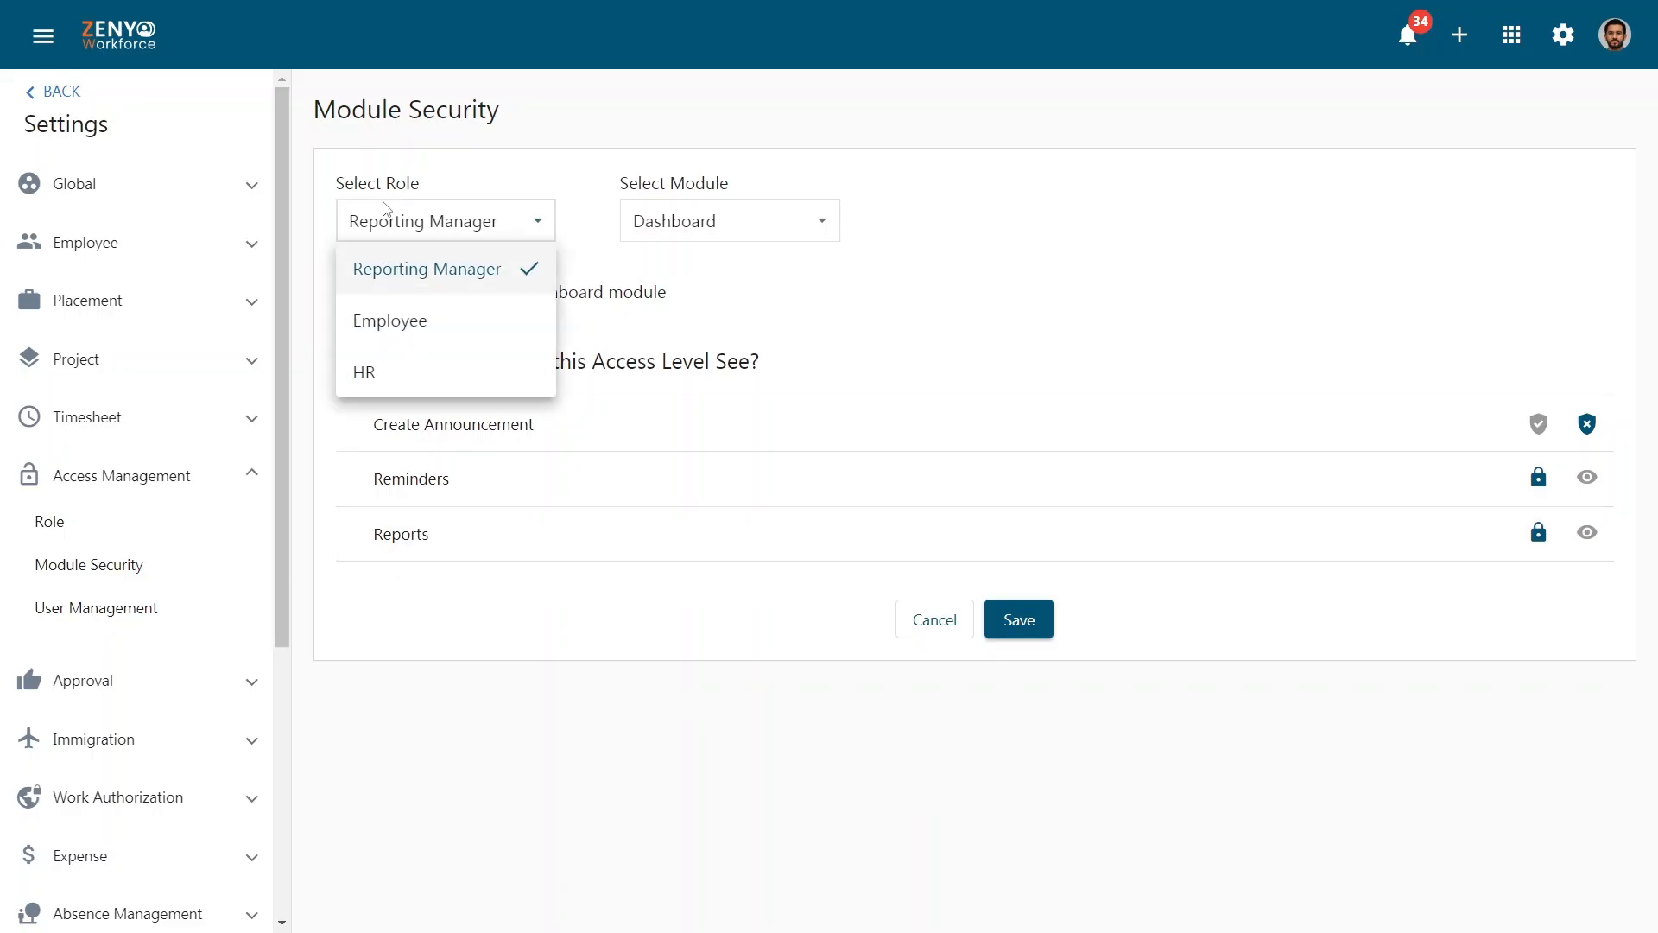
click(679, 218)
click(544, 223)
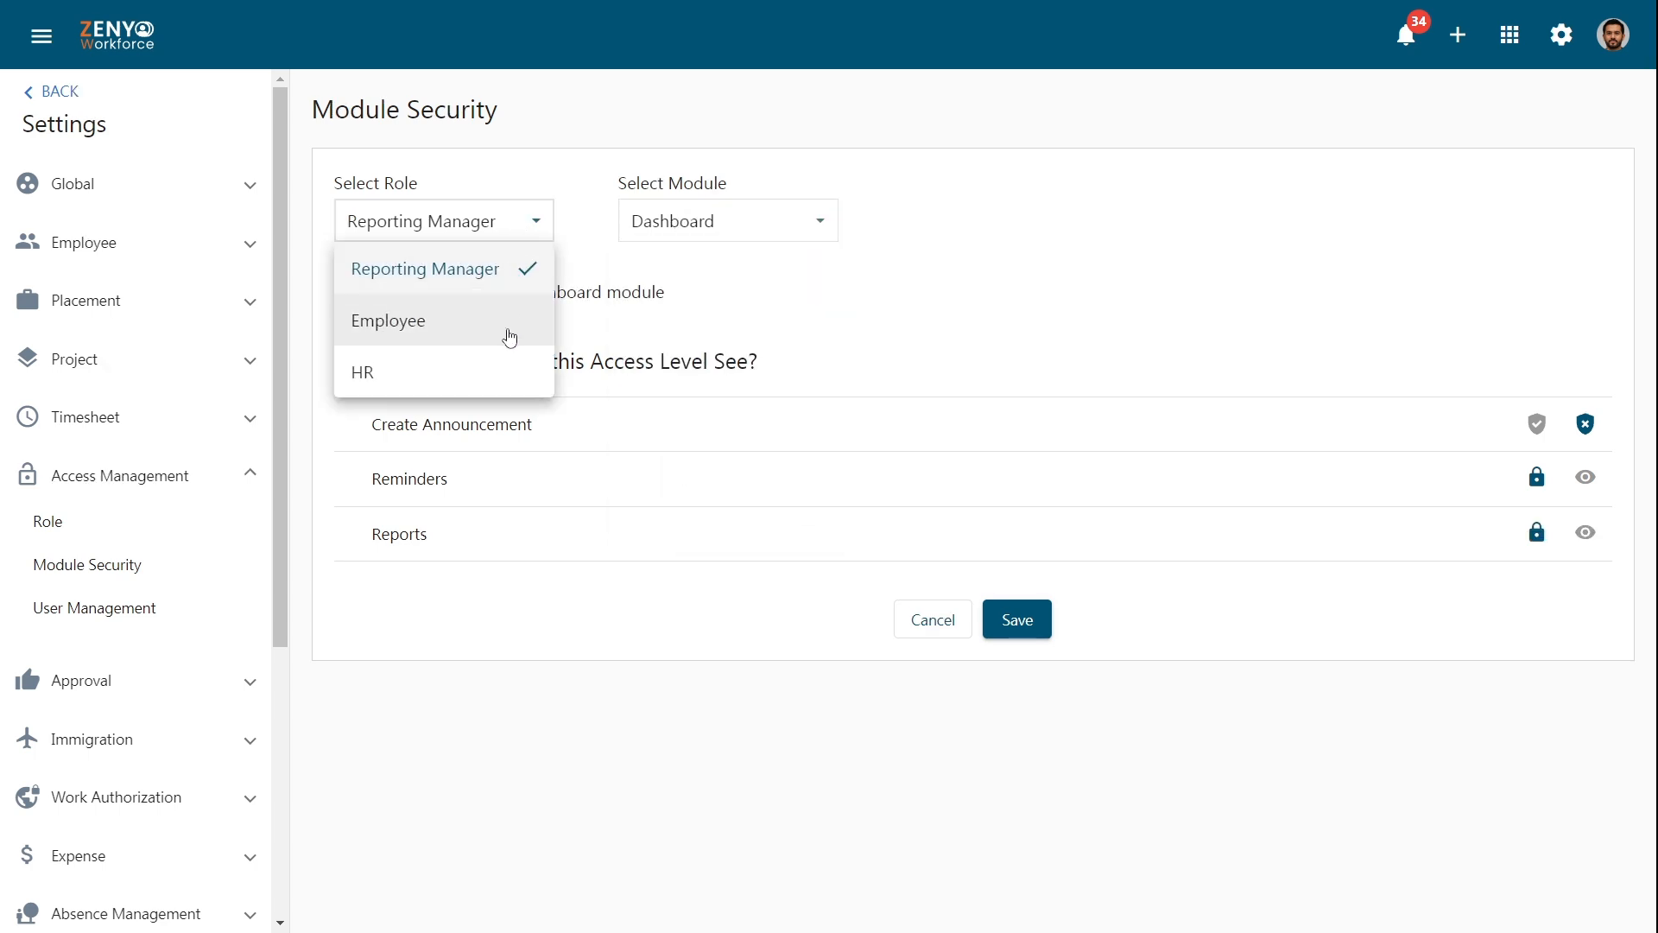
click(507, 357)
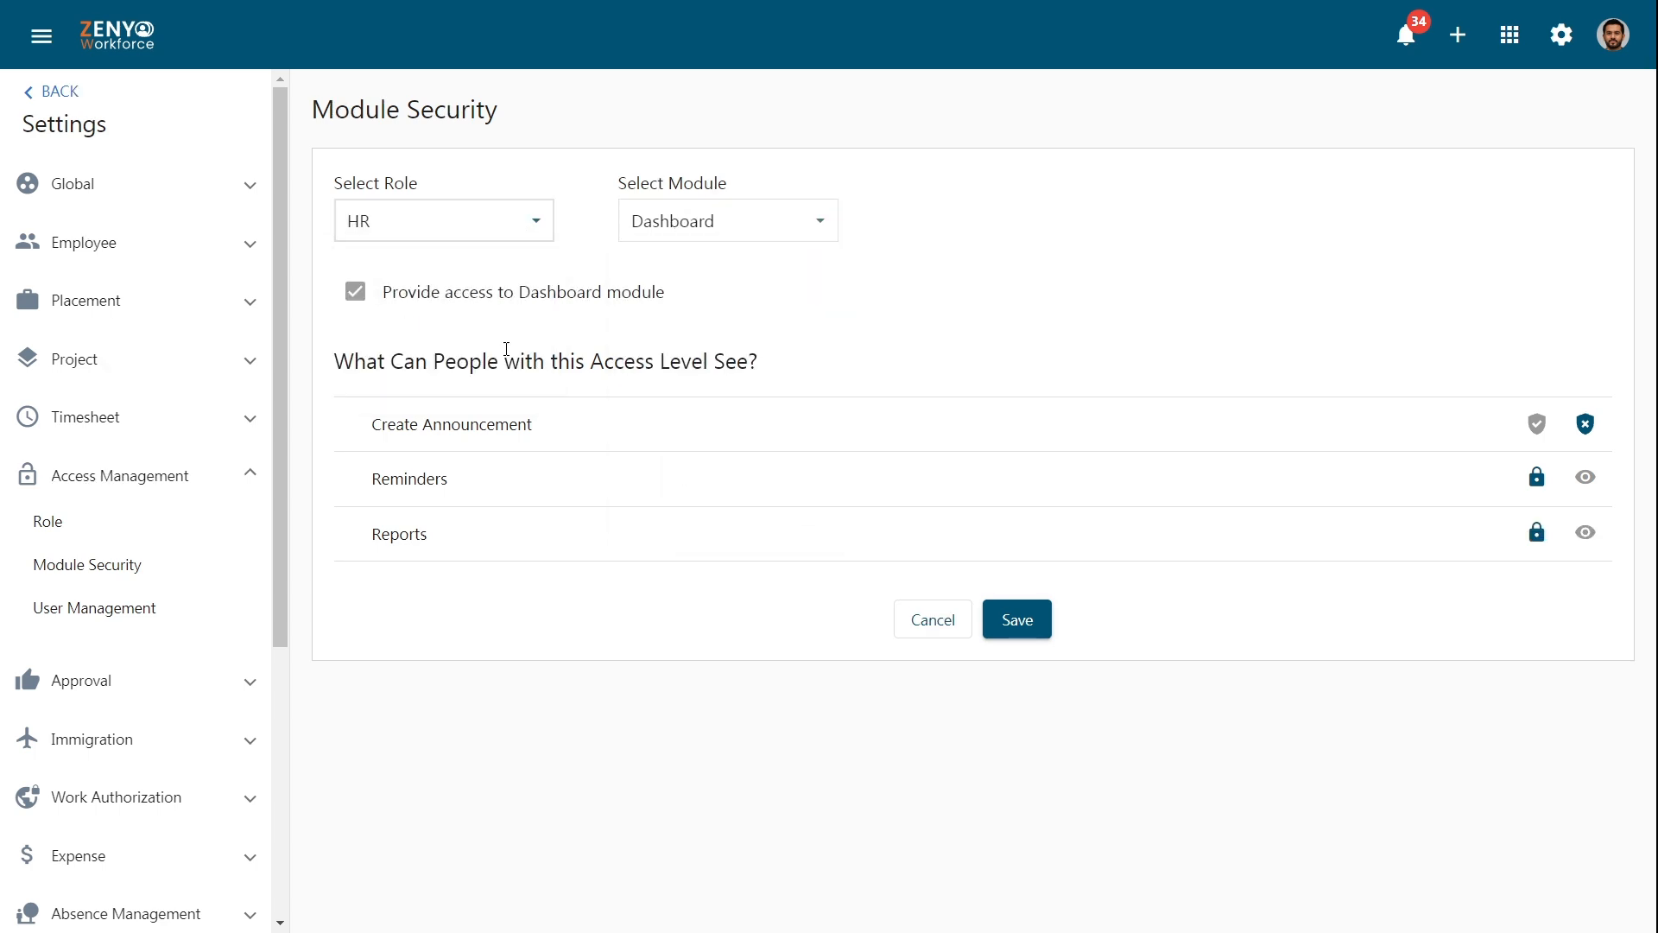
click(748, 227)
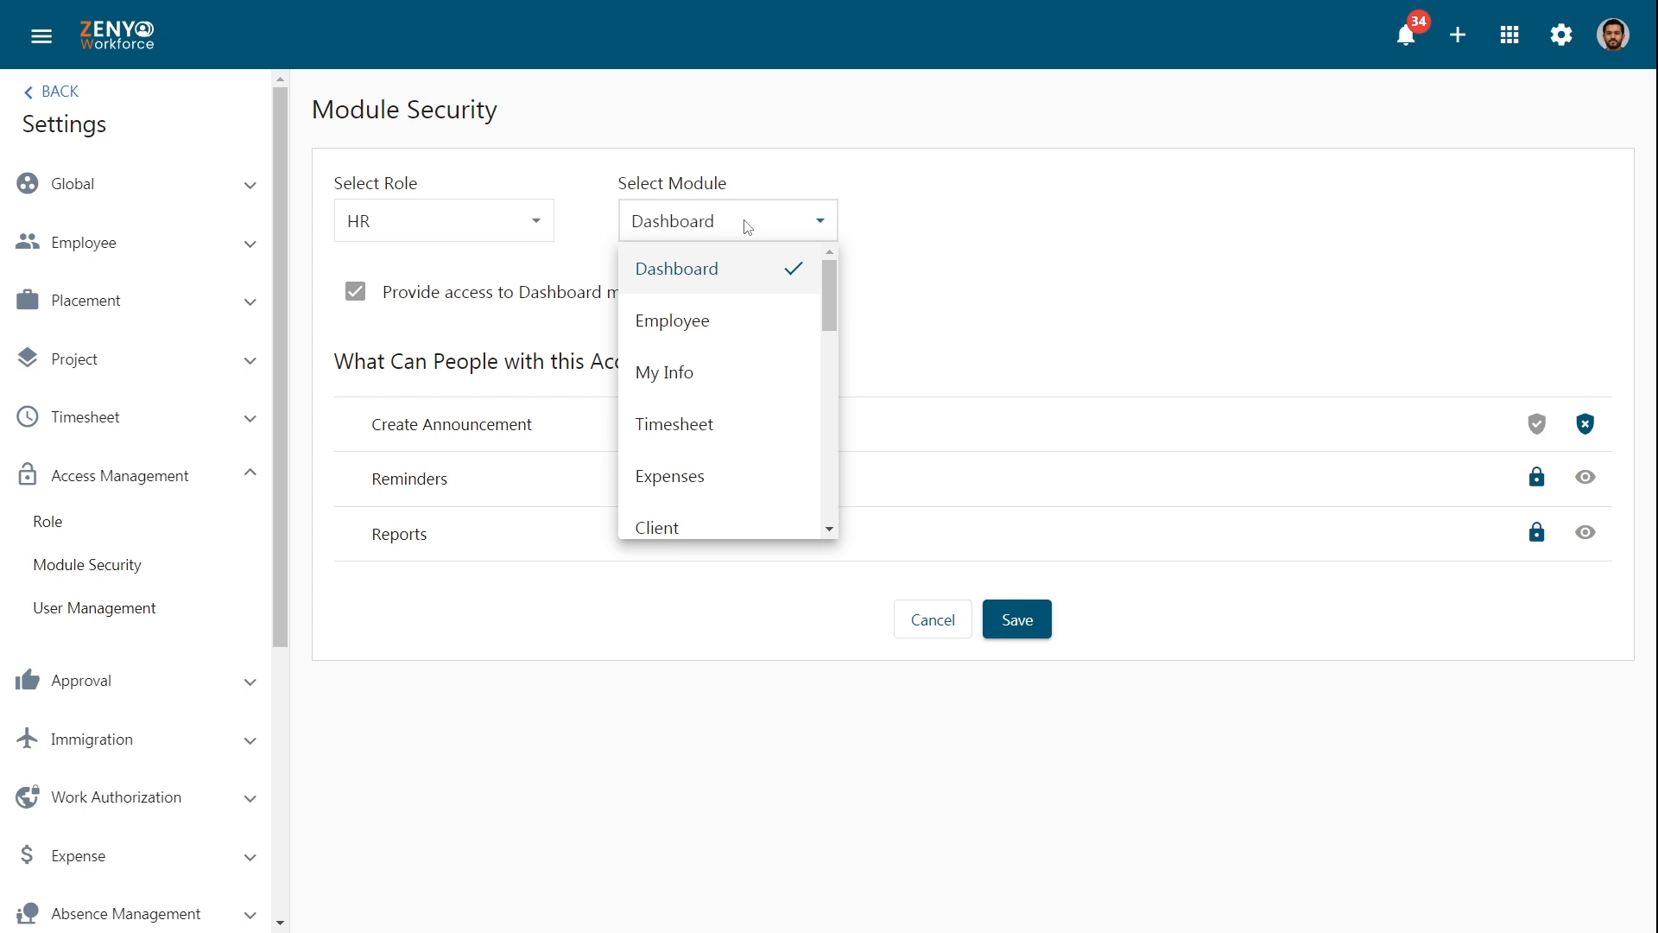
click(748, 273)
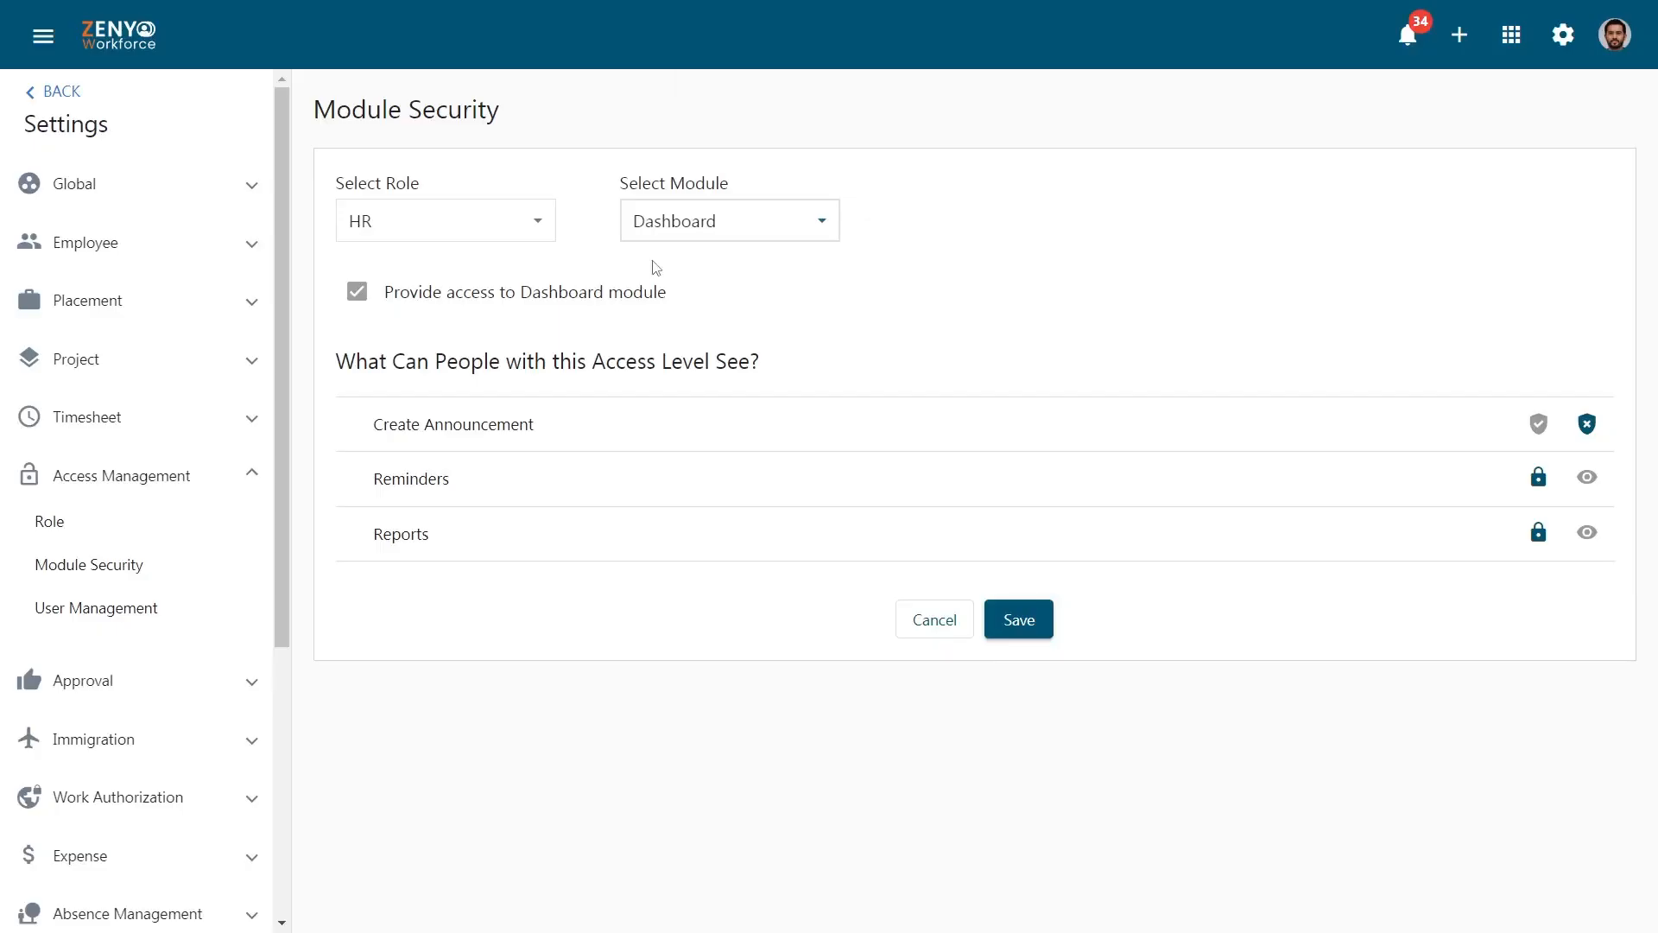
click(710, 234)
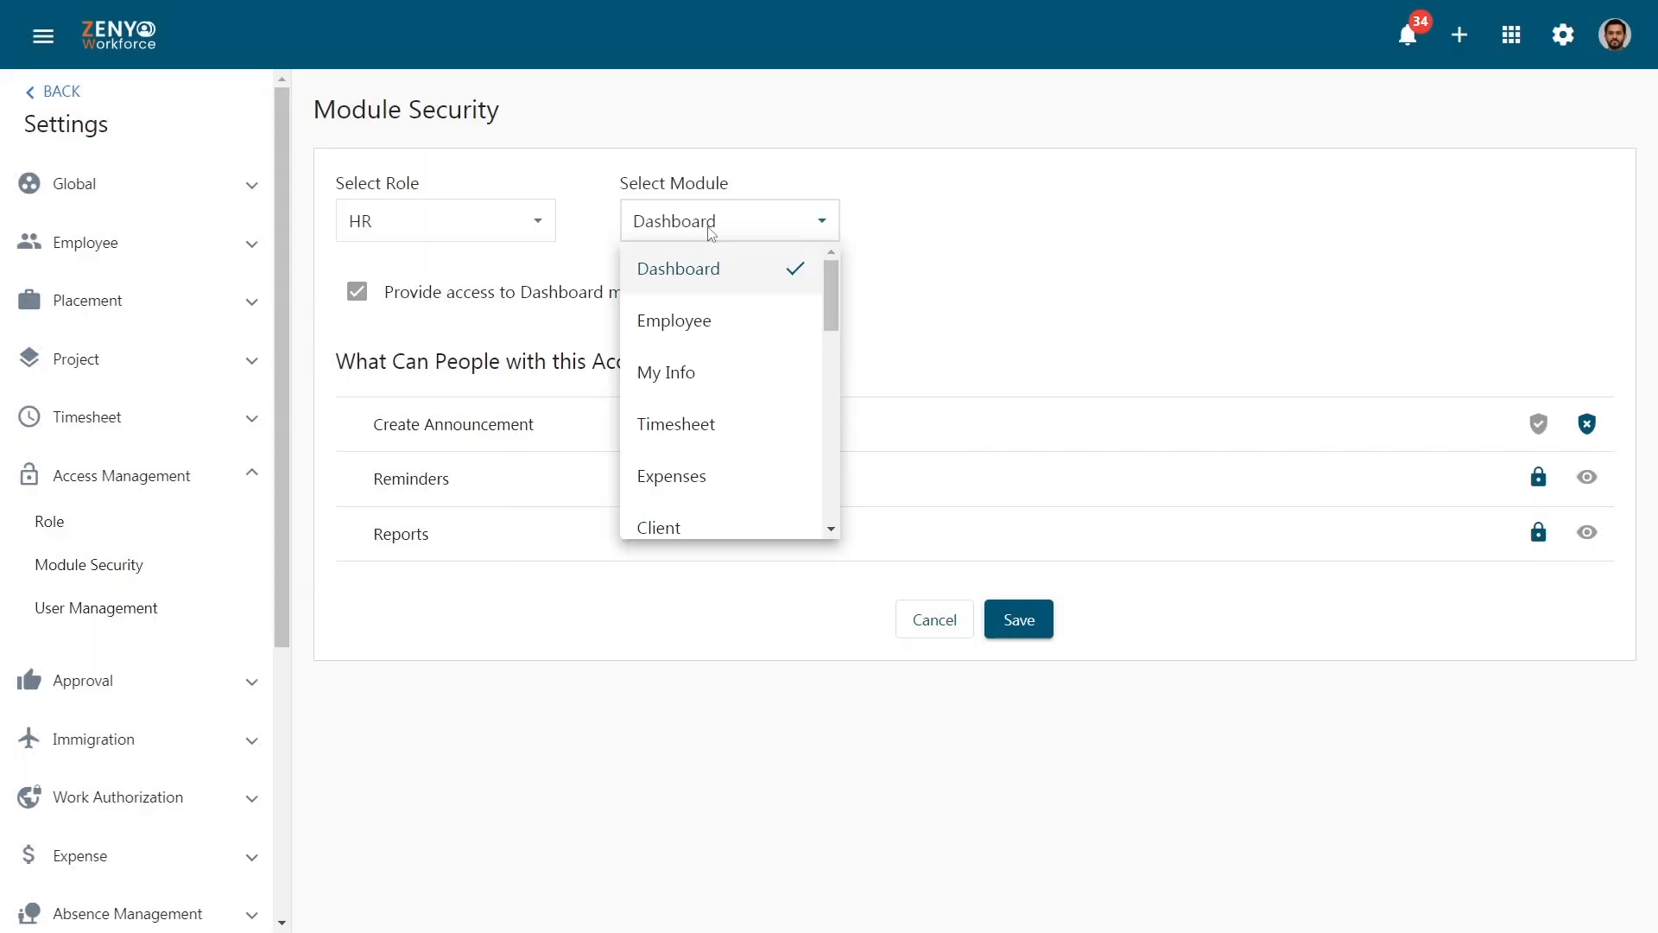
click(748, 234)
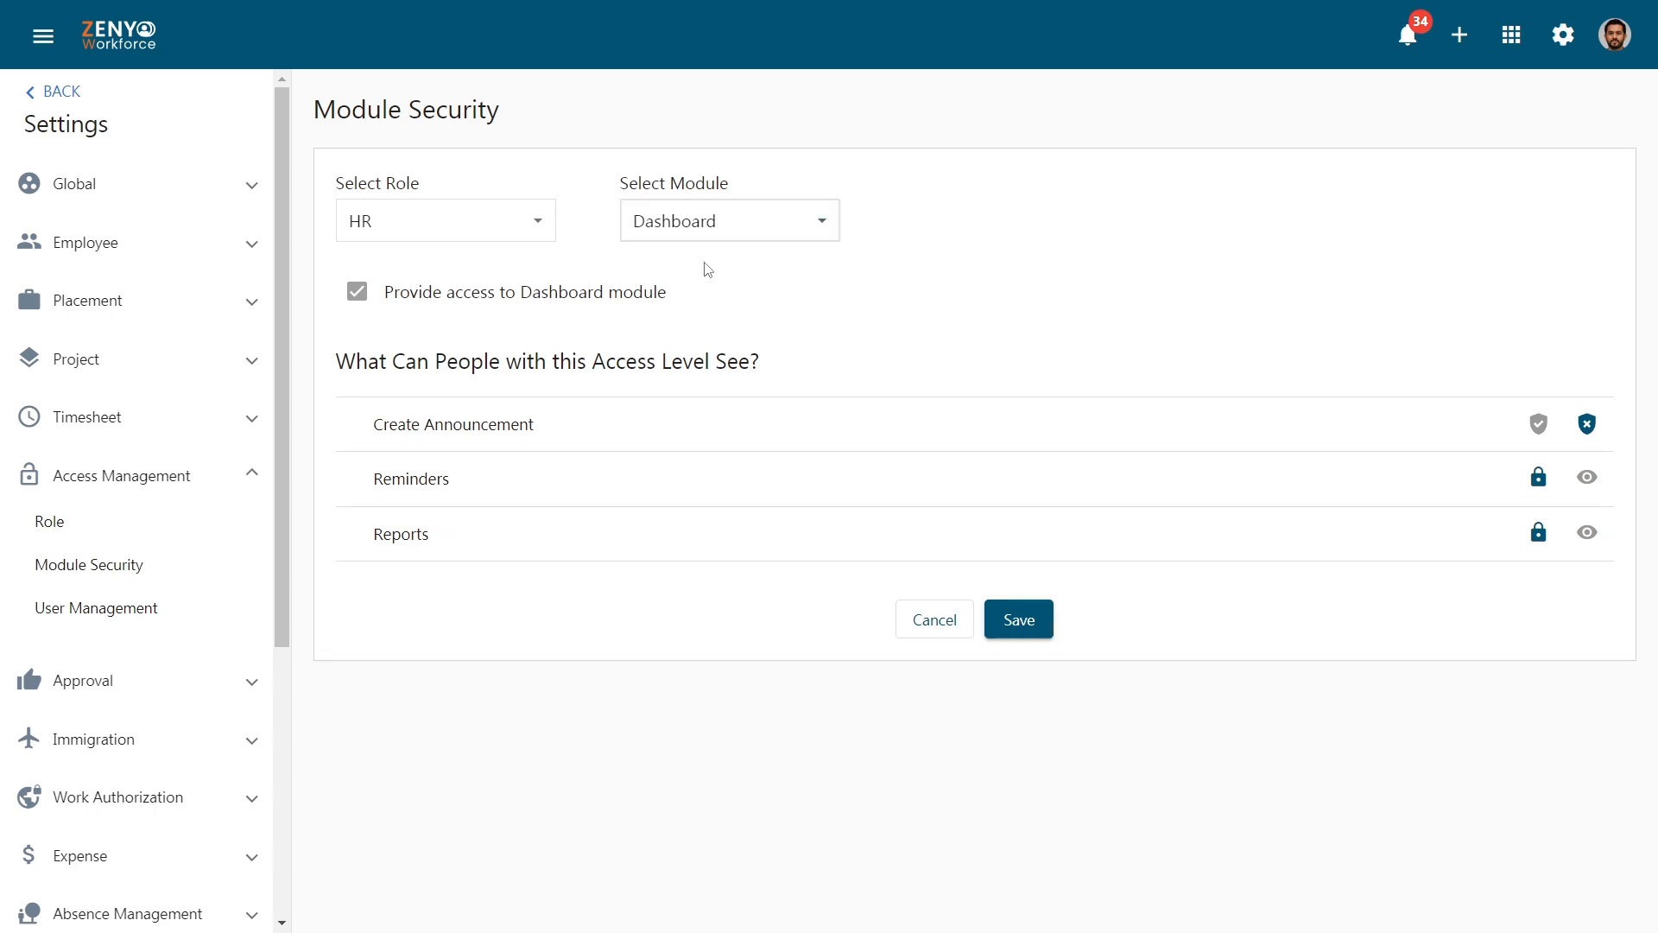
Select the Employee module for the HR role and provide access to it.
click(711, 228)
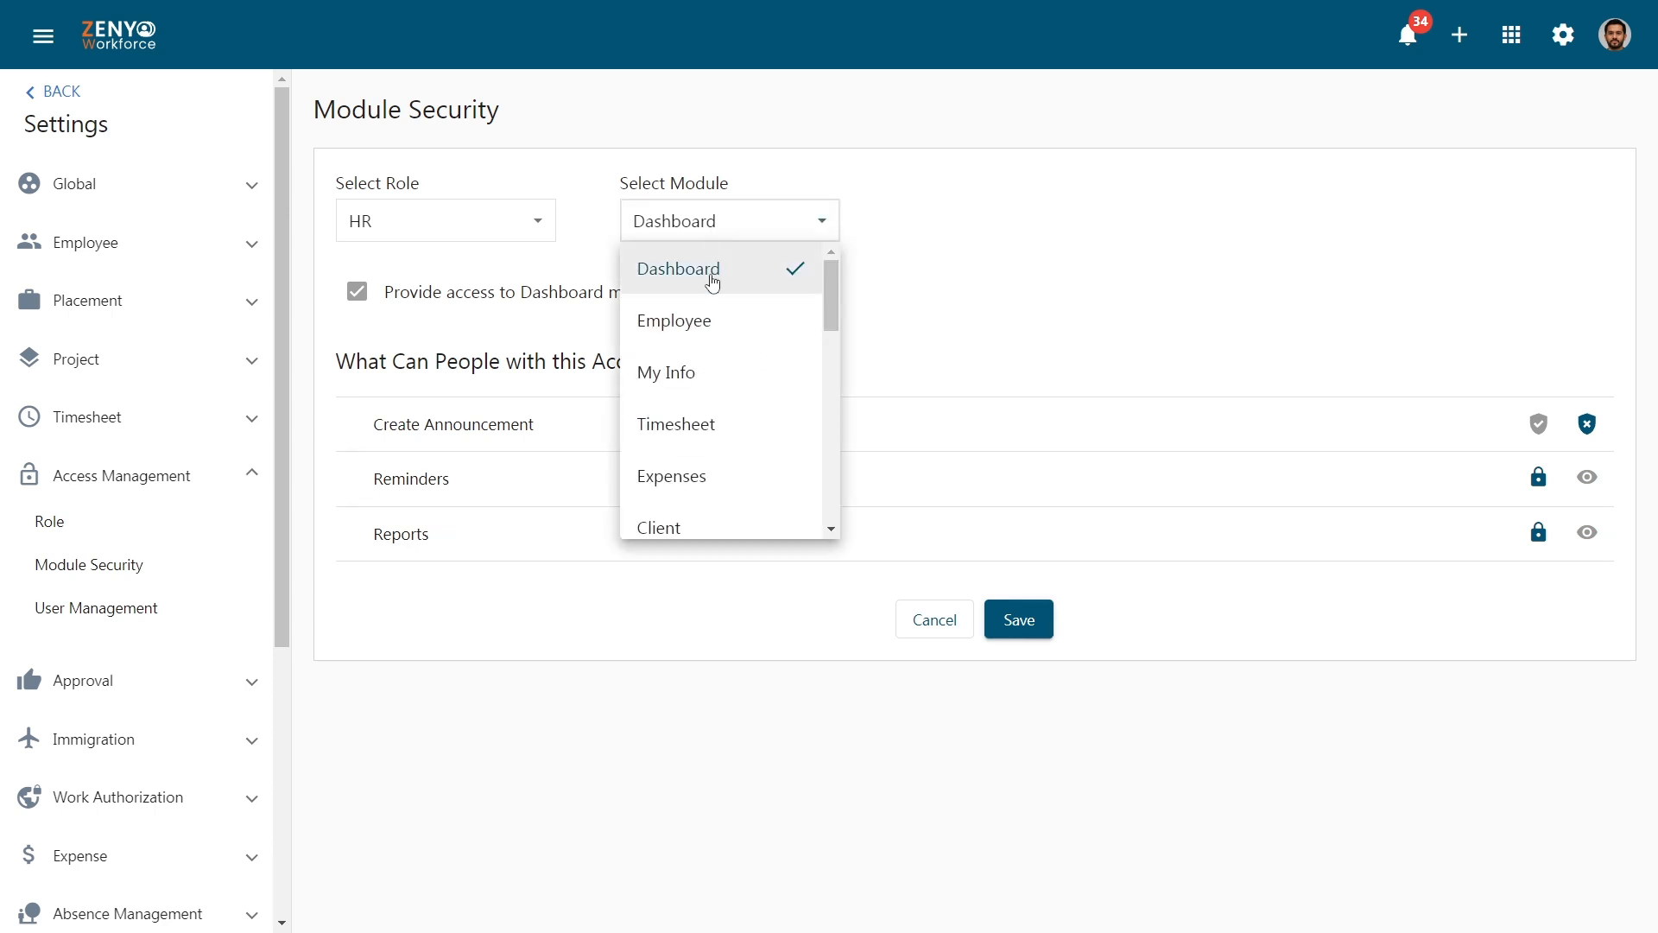
click(715, 319)
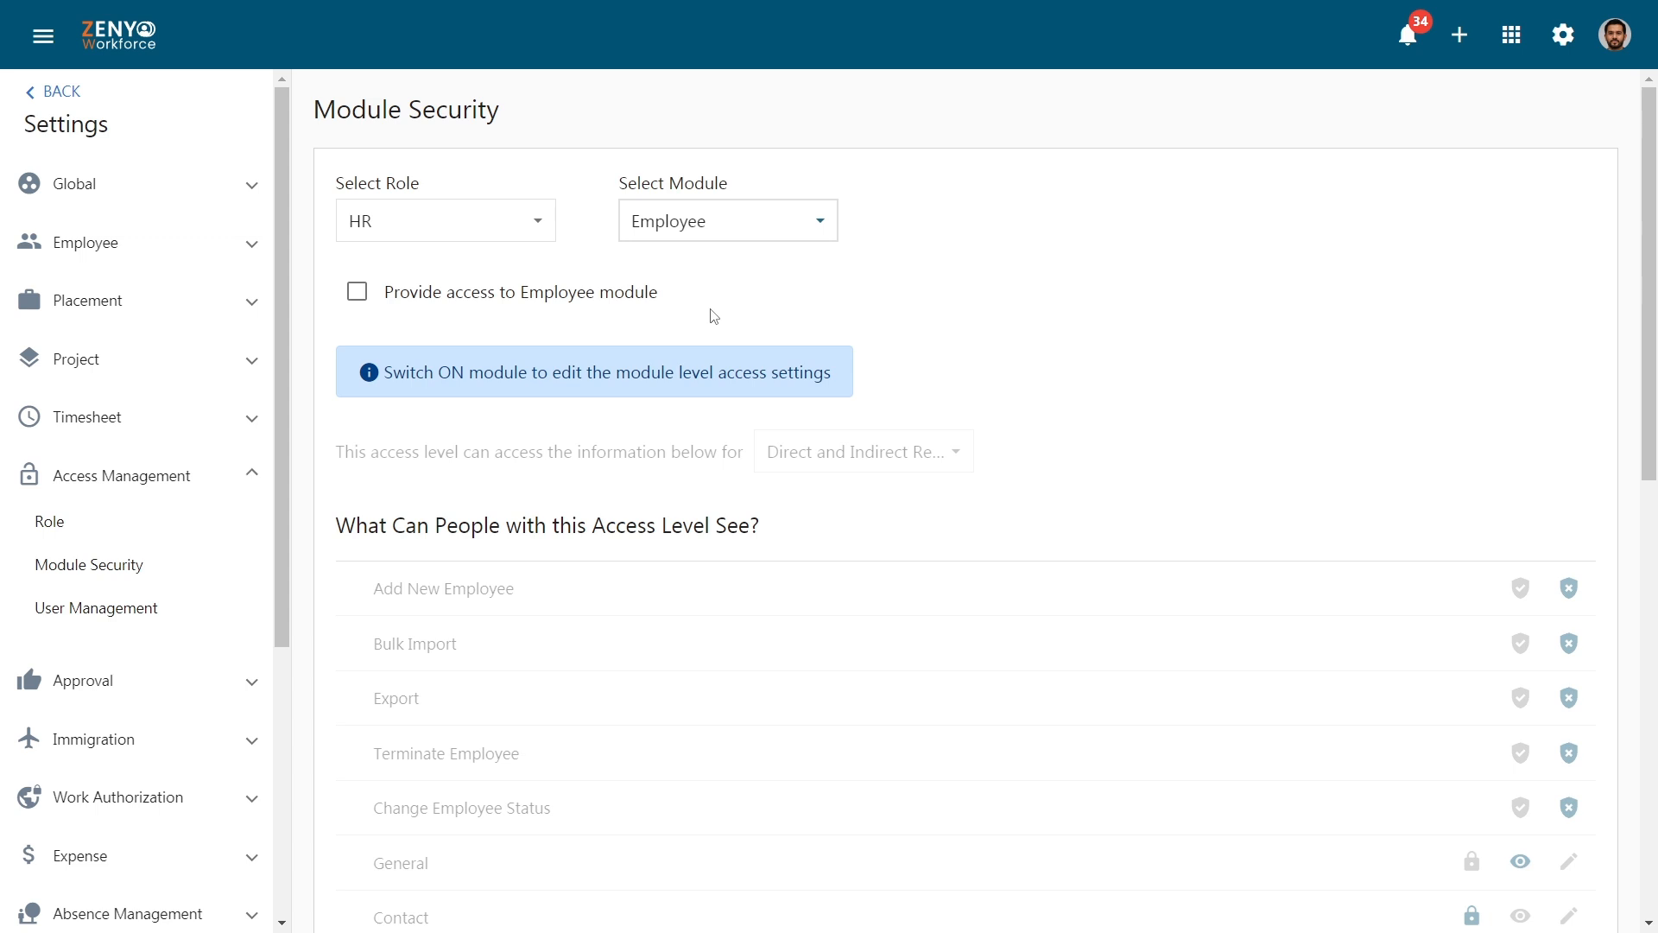
click(370, 320)
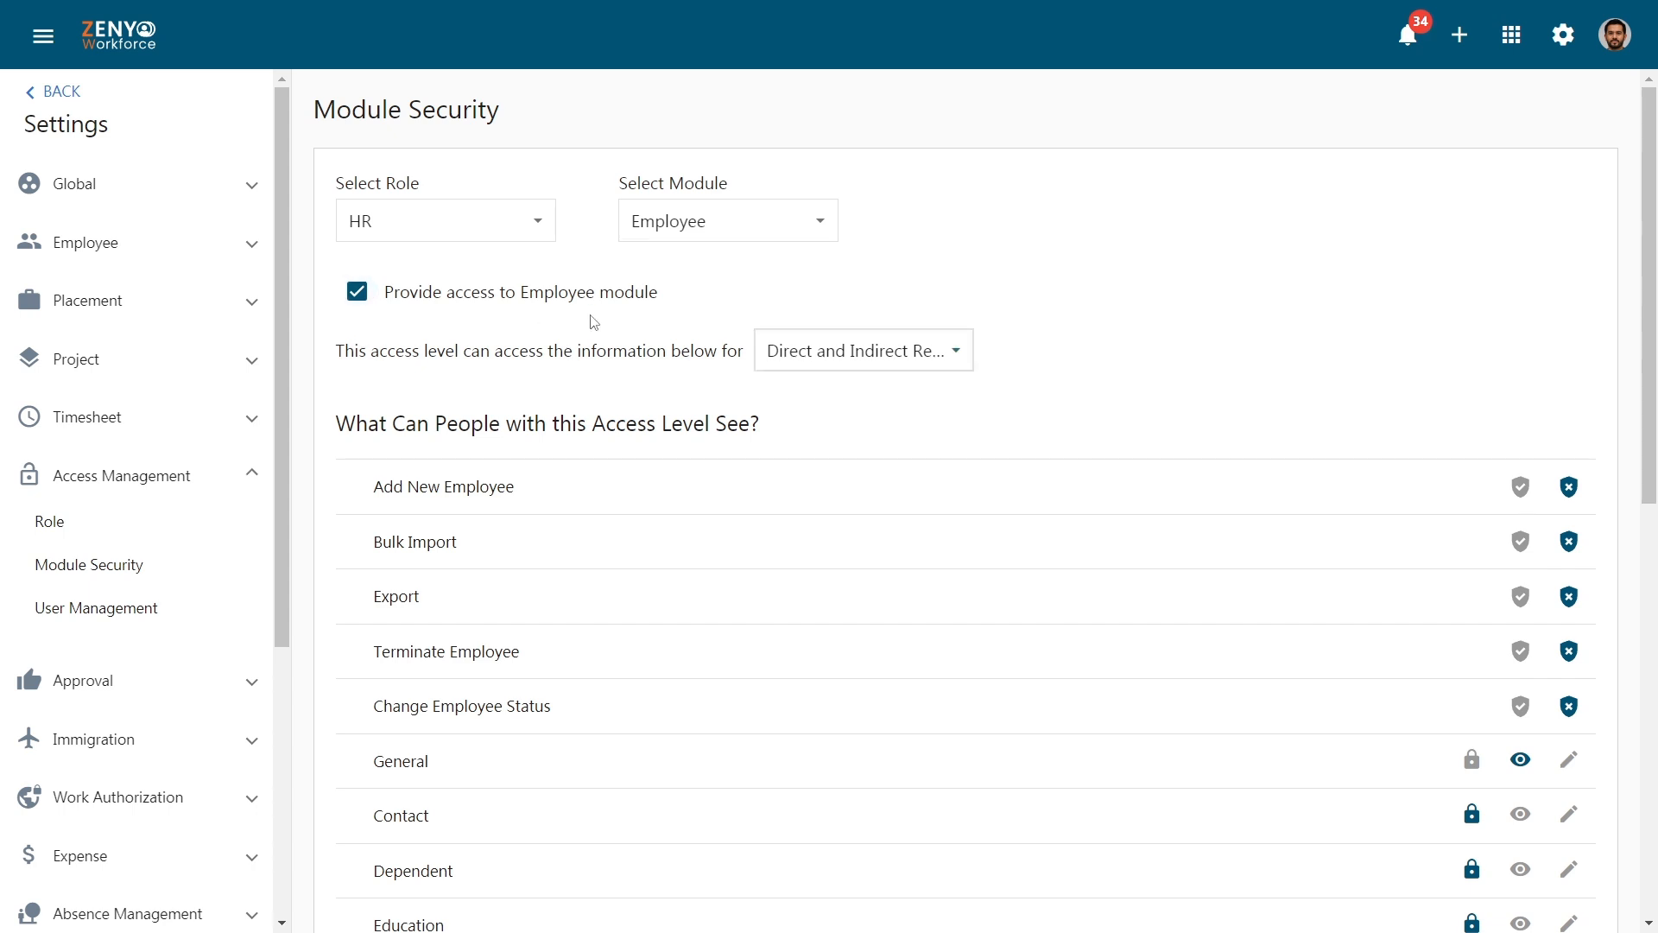
Set the HR role's information access in the Employee module to All Employees.
click(812, 352)
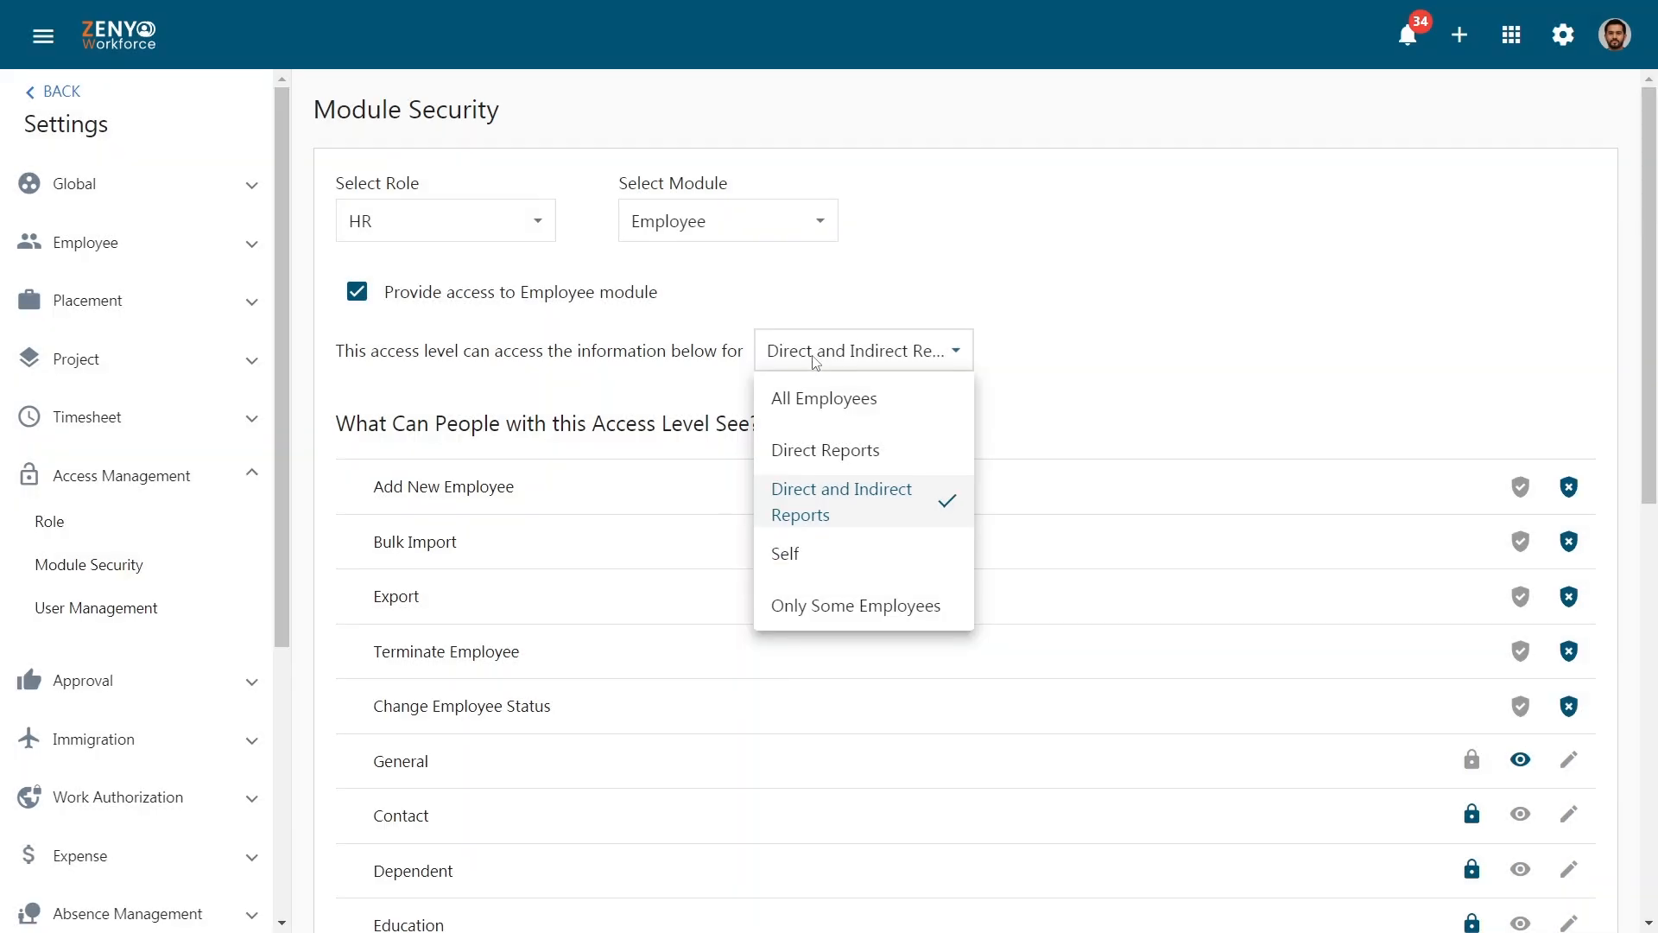
click(809, 604)
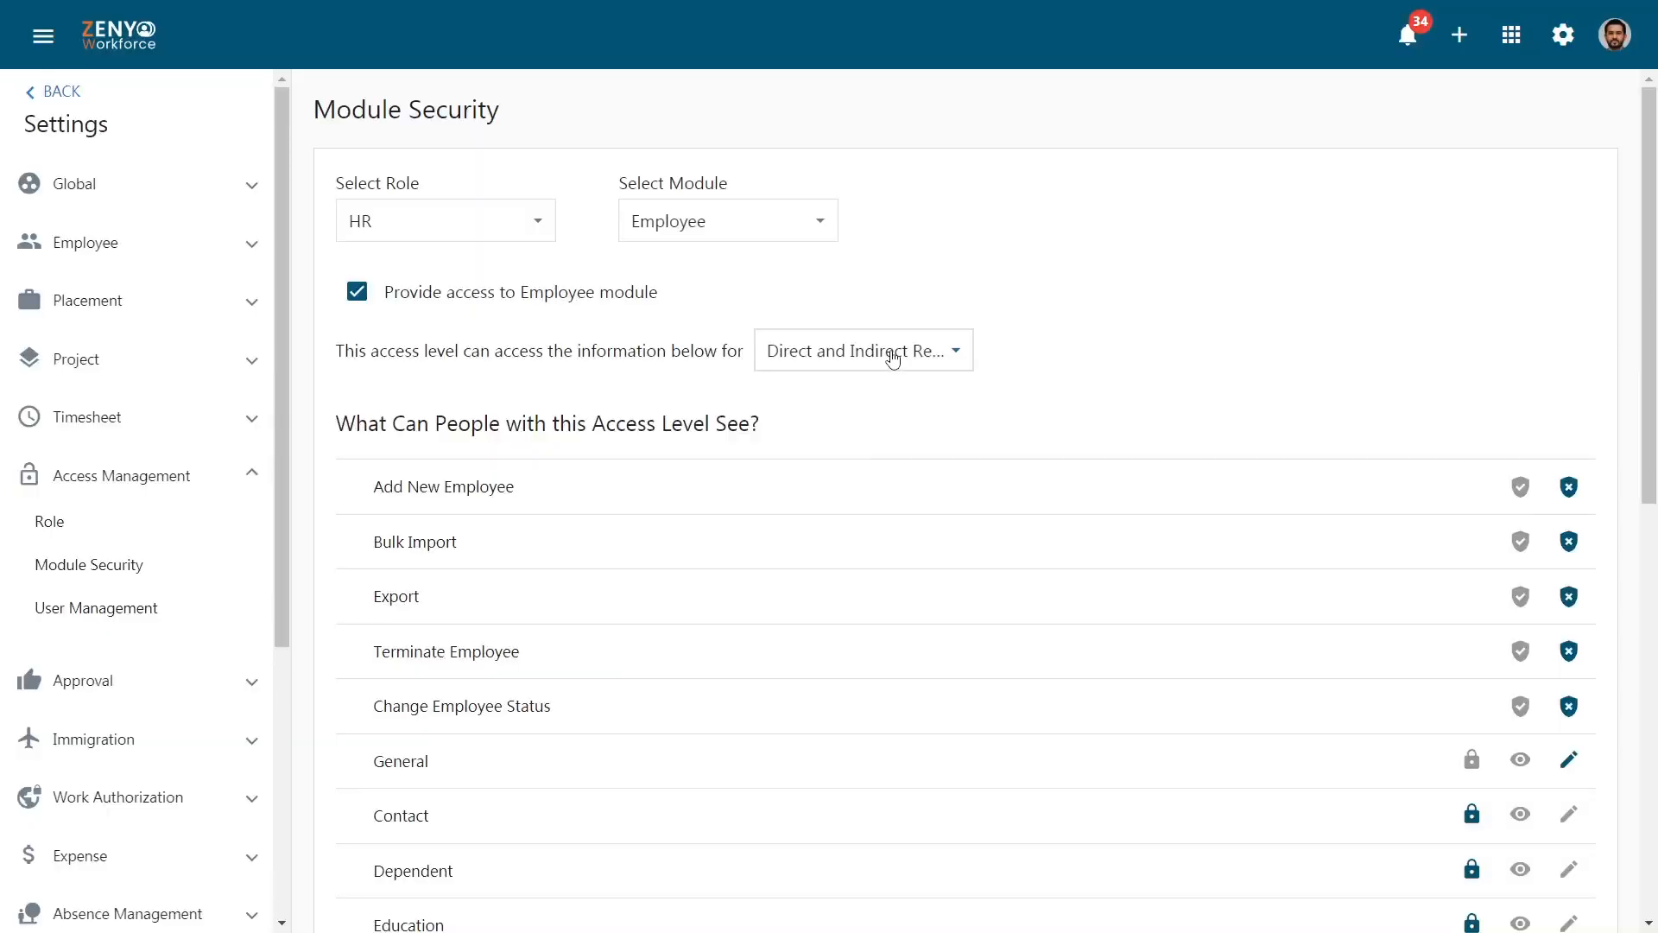
click(890, 354)
click(894, 397)
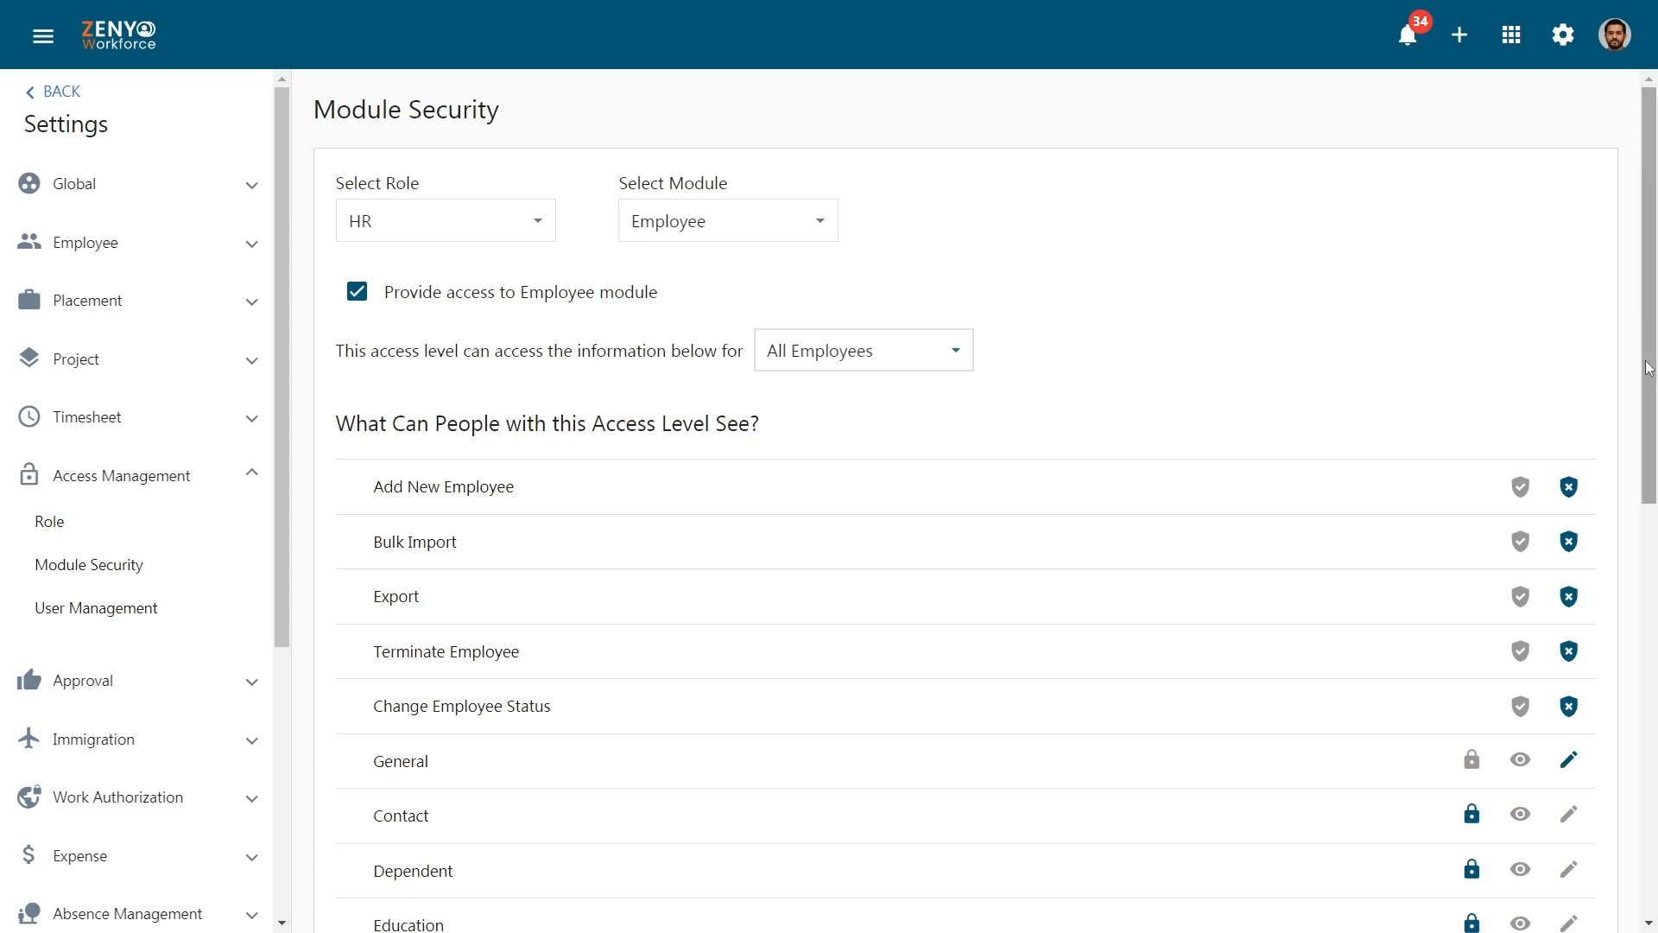
Examine the HR role's action and section permissions in the Employee module, from Add New Employee to Benefits.
scroll(1646, 367, down, 1)
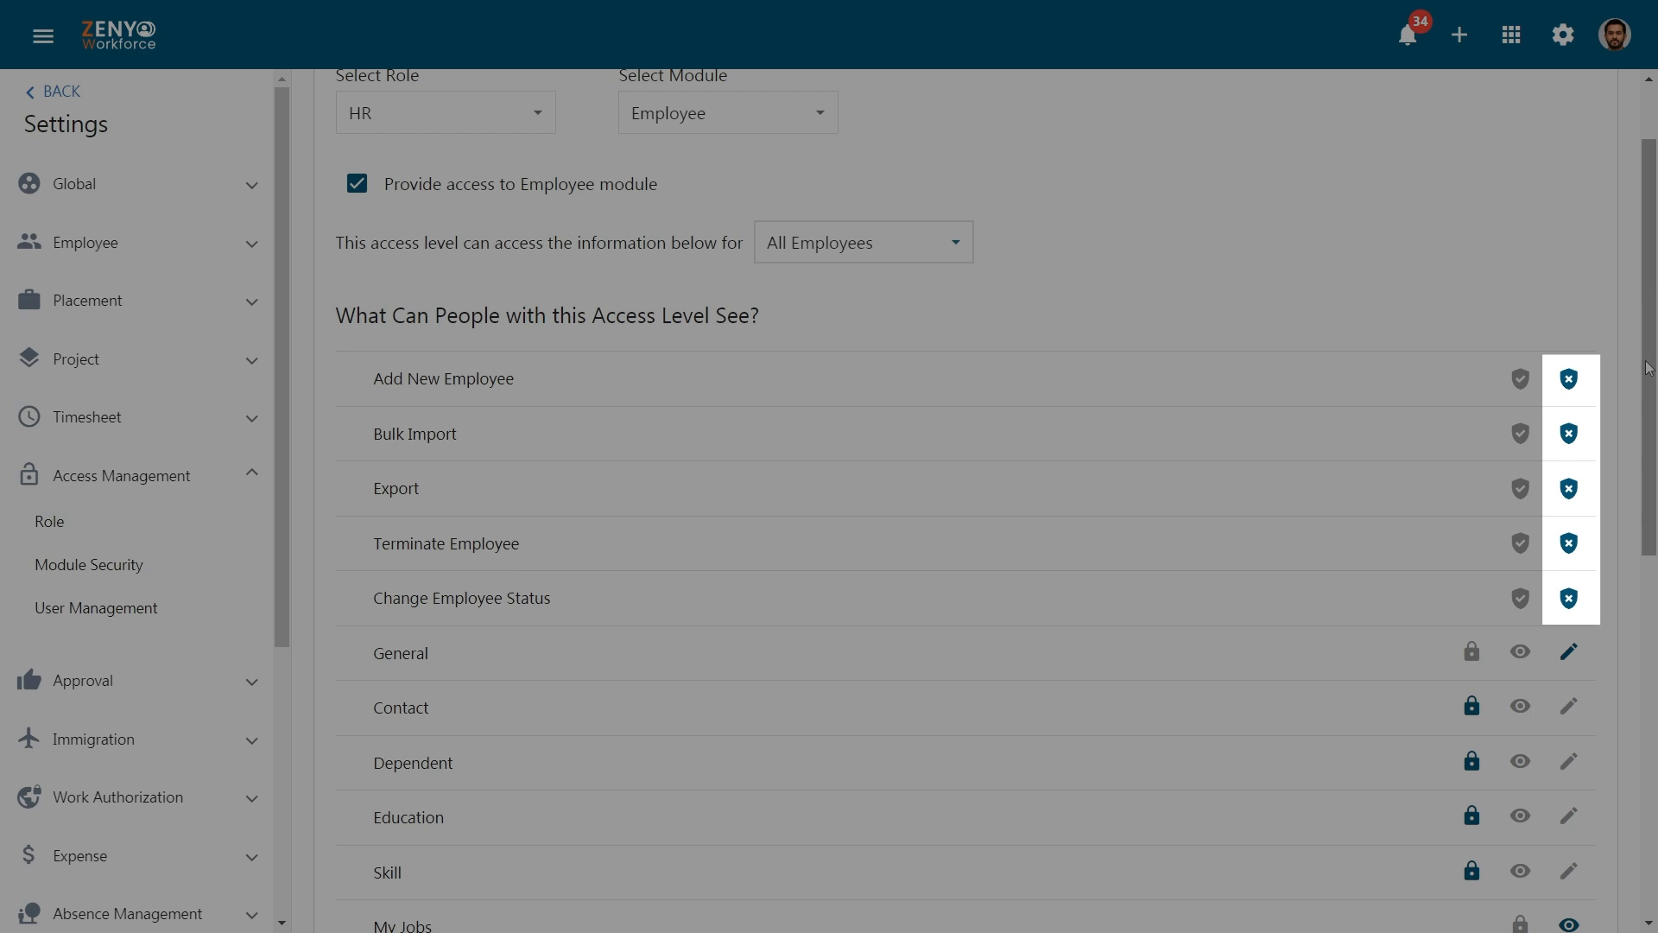
scroll(1648, 367, down, 4)
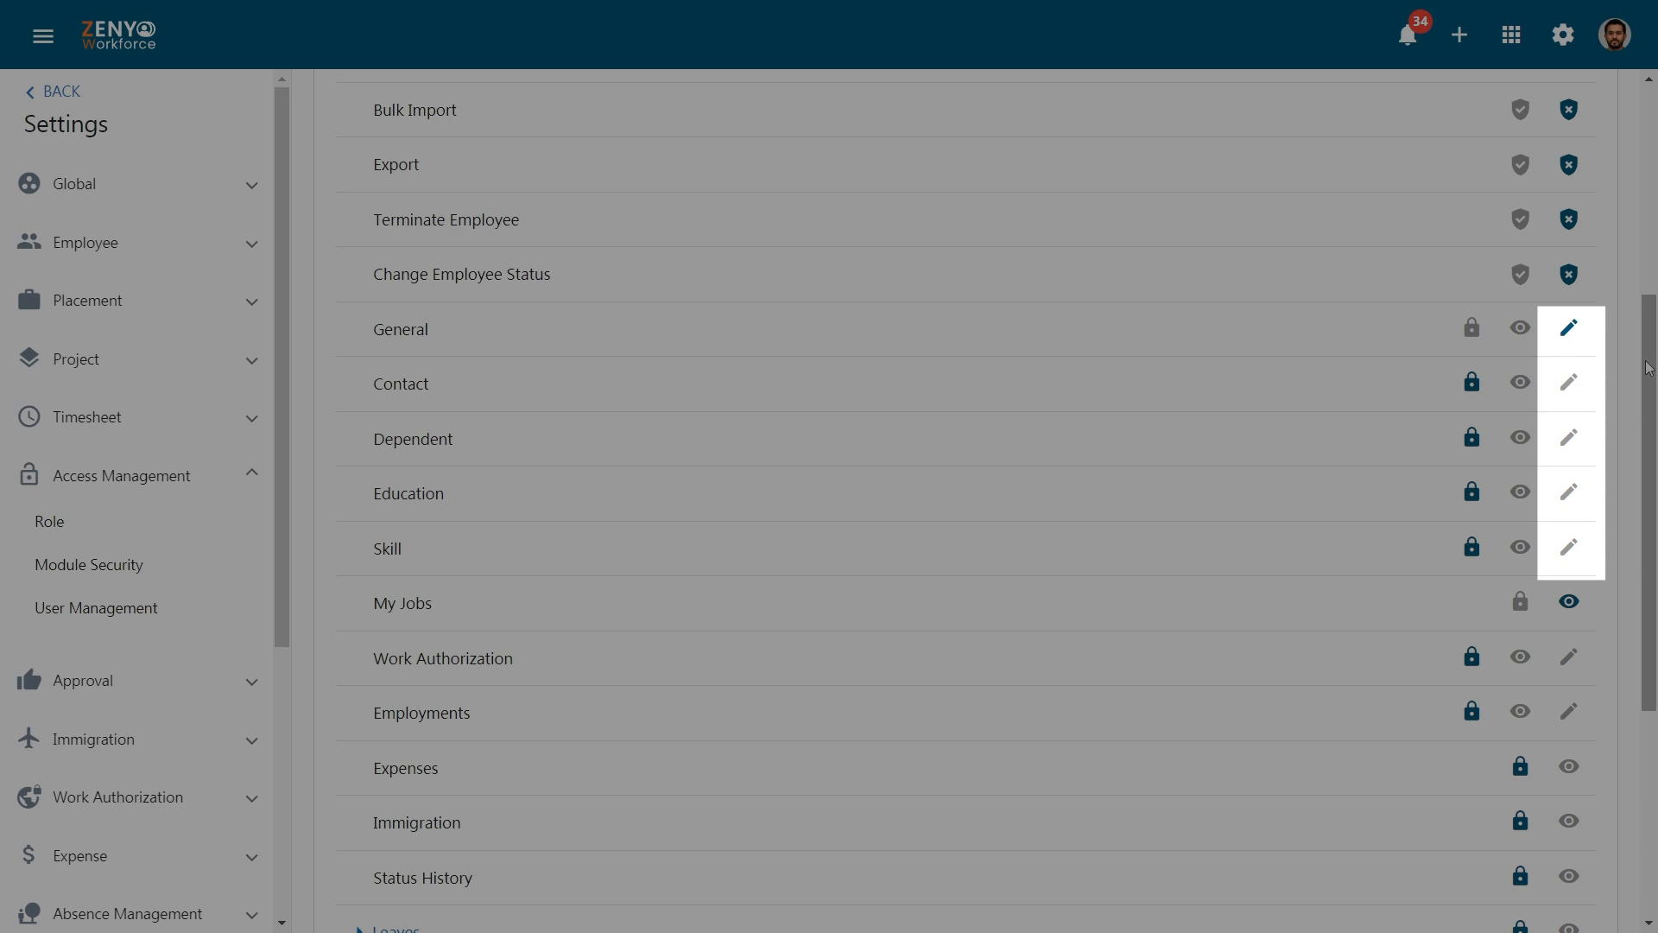
scroll(1647, 367, down, 4)
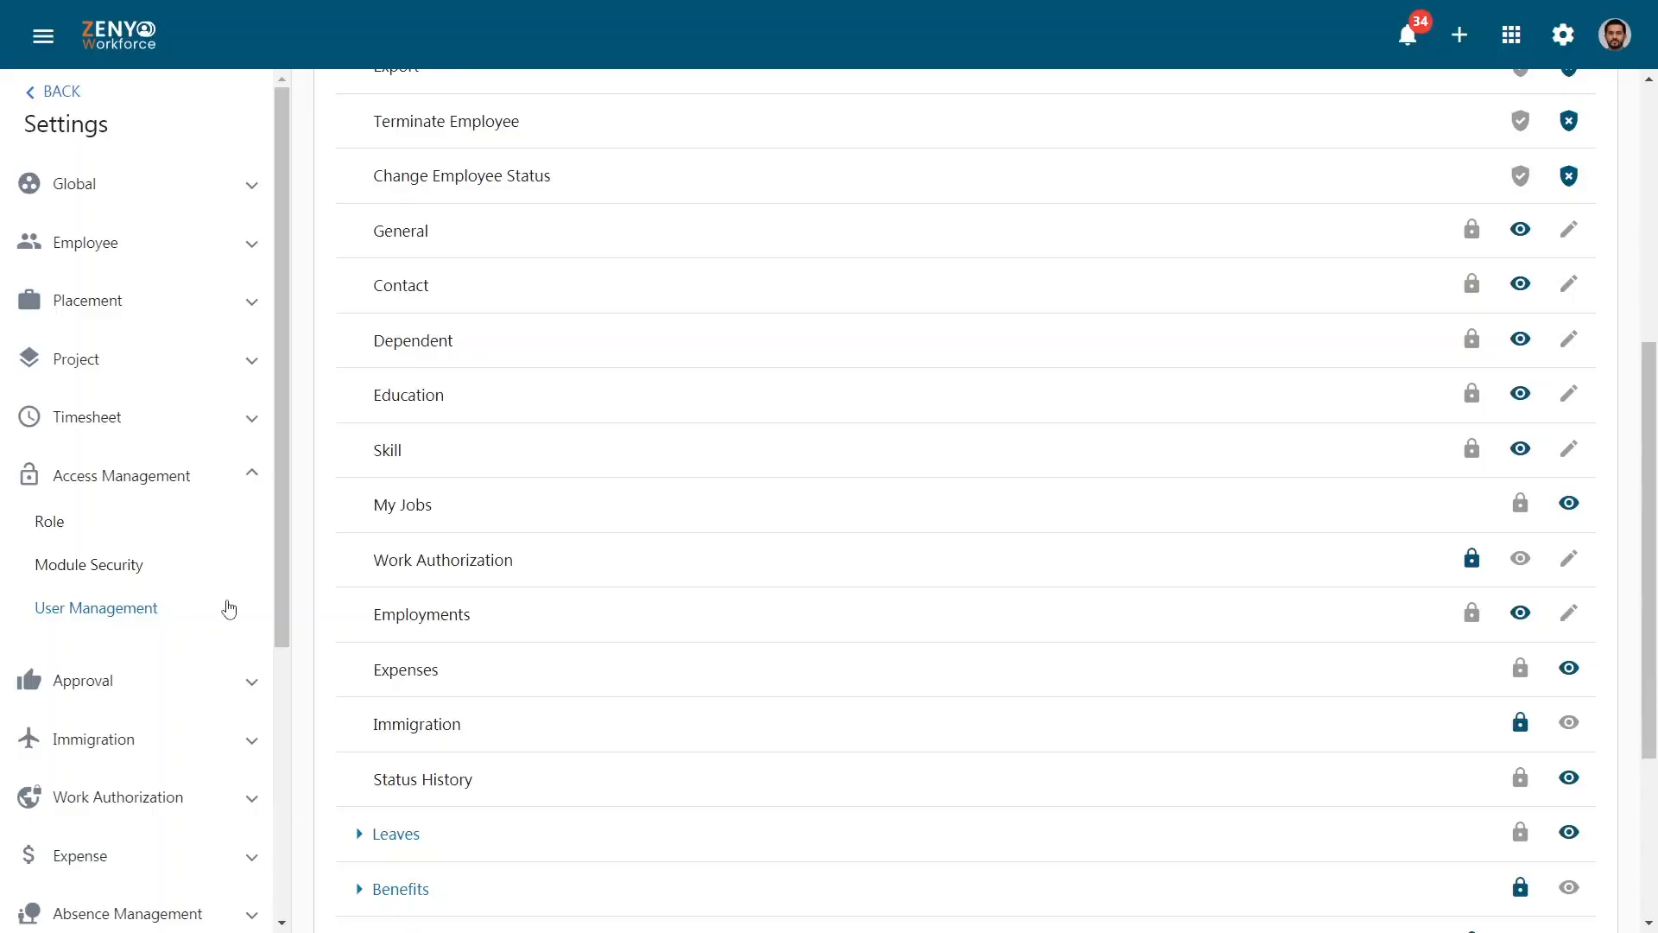
Open user management and disable the second employee in the active list, accepting the confirmation.
click(229, 610)
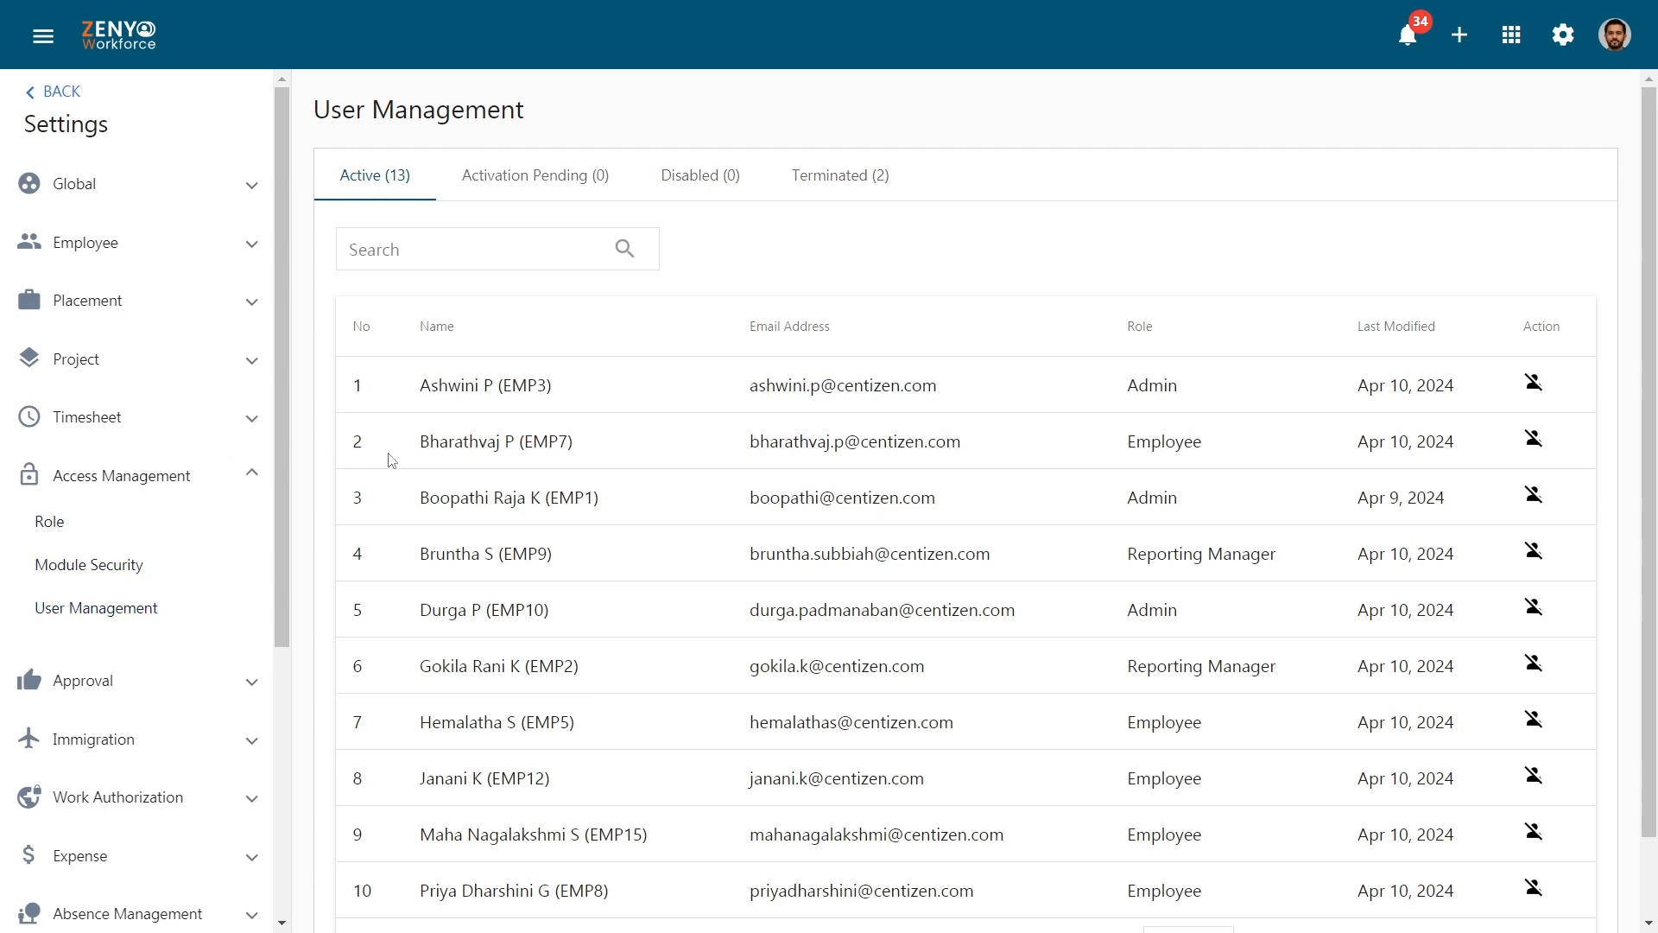
click(1529, 444)
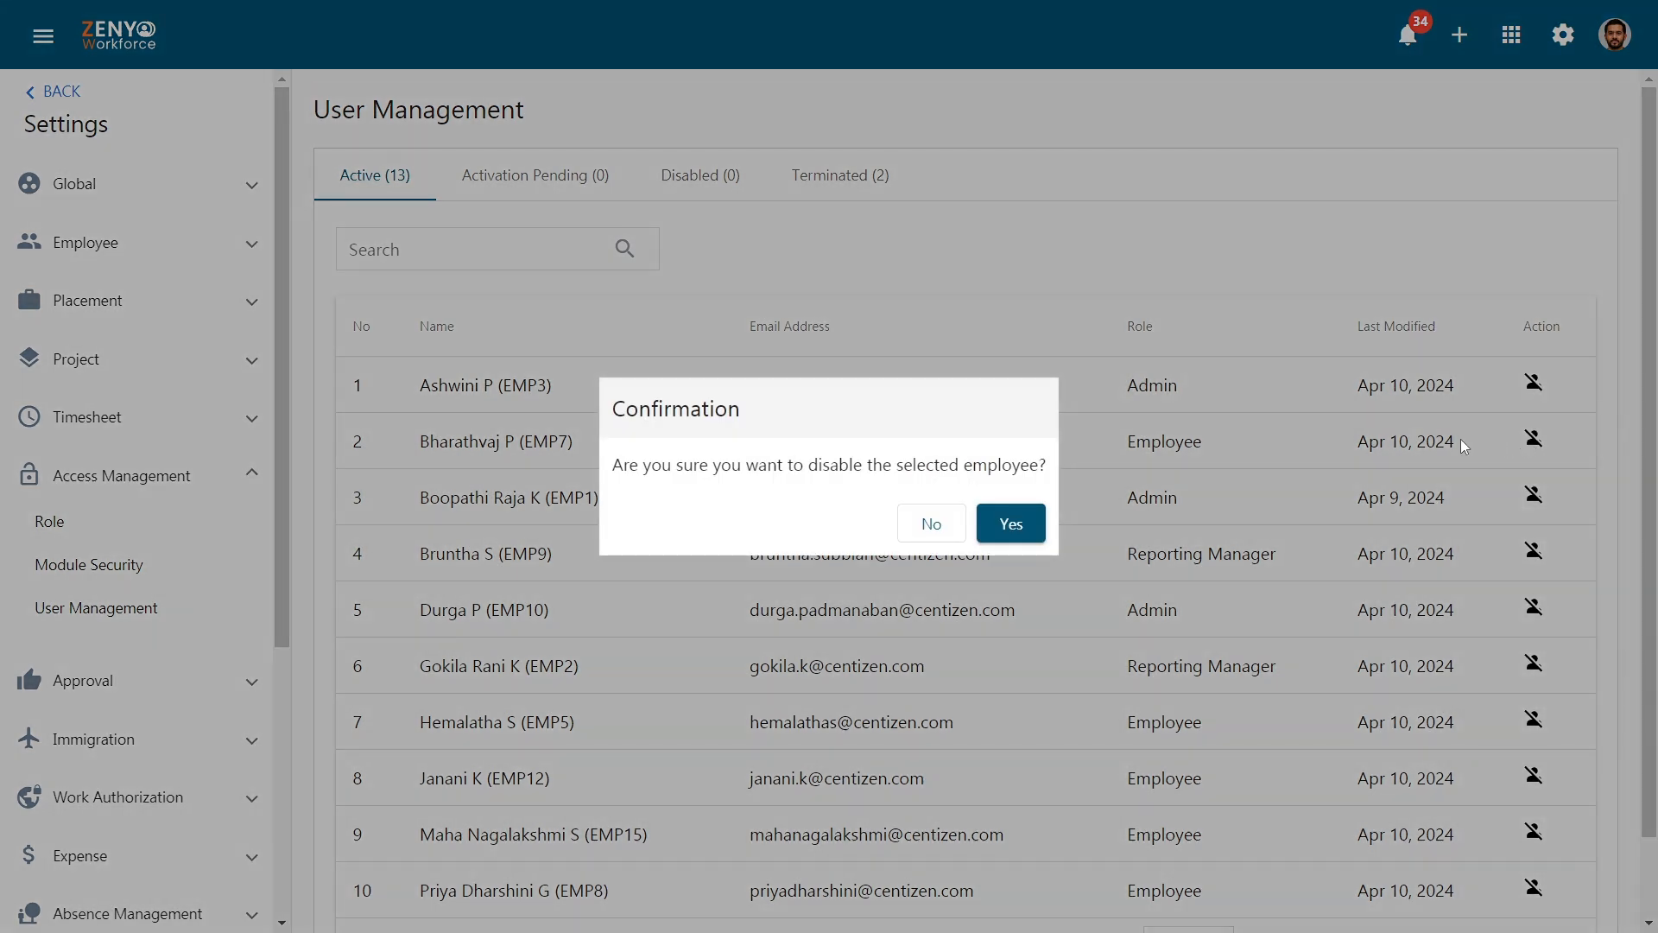
click(1005, 525)
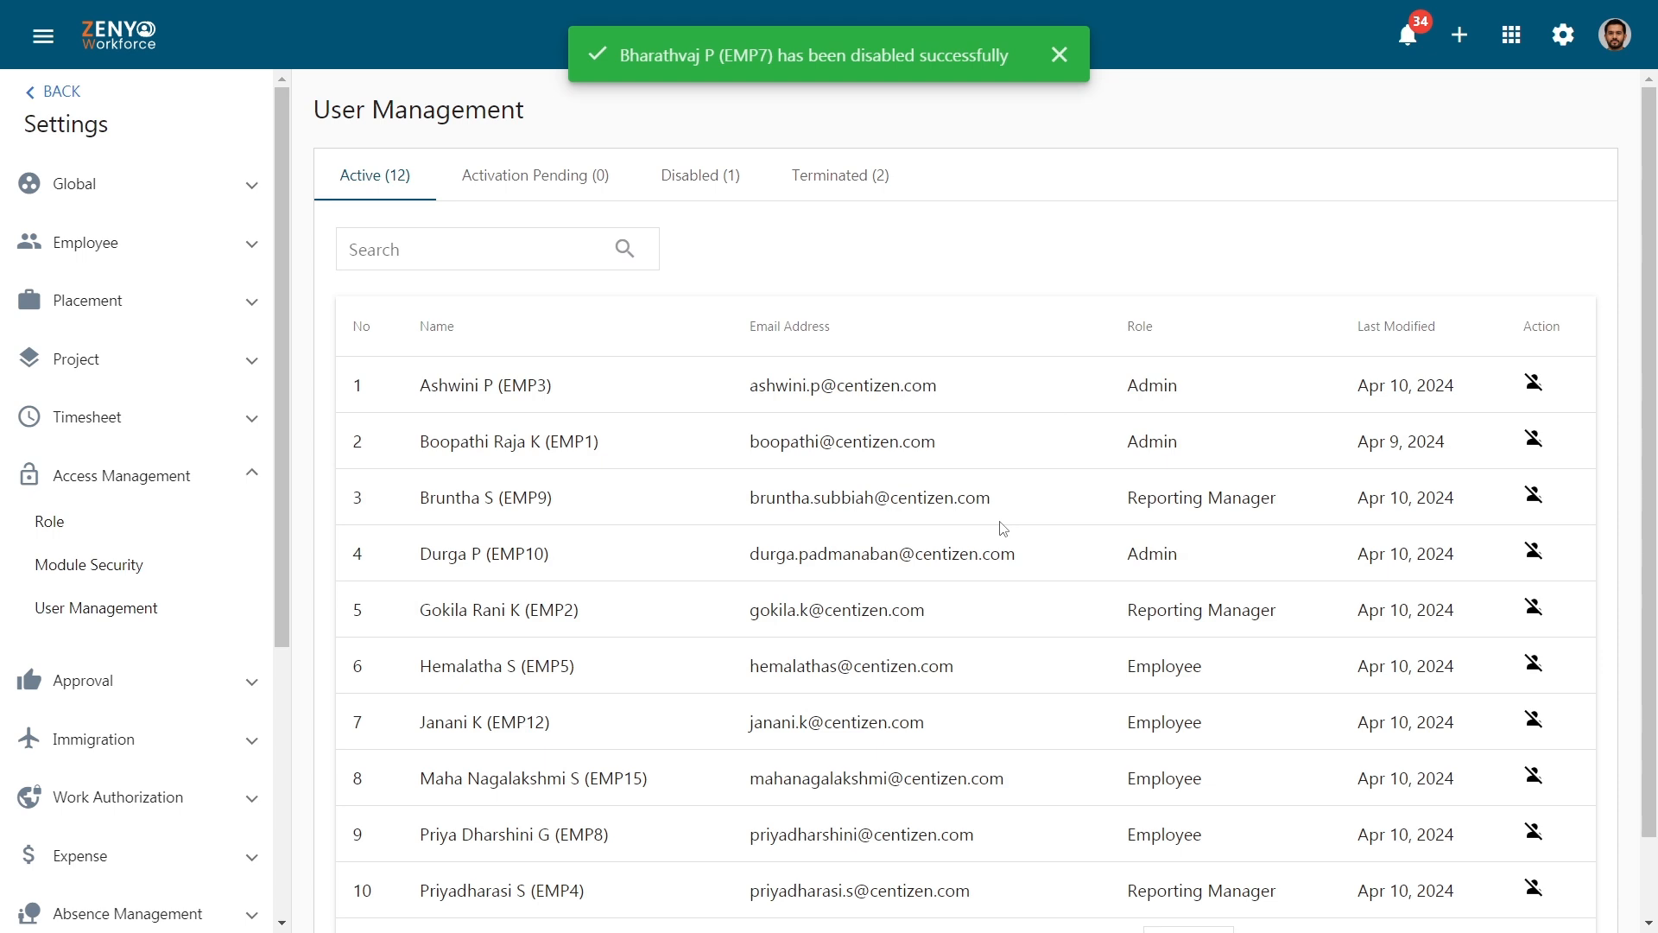
Send the activation link to the first employee whose activation is pending, keeping the prefilled e-mail address.
click(515, 181)
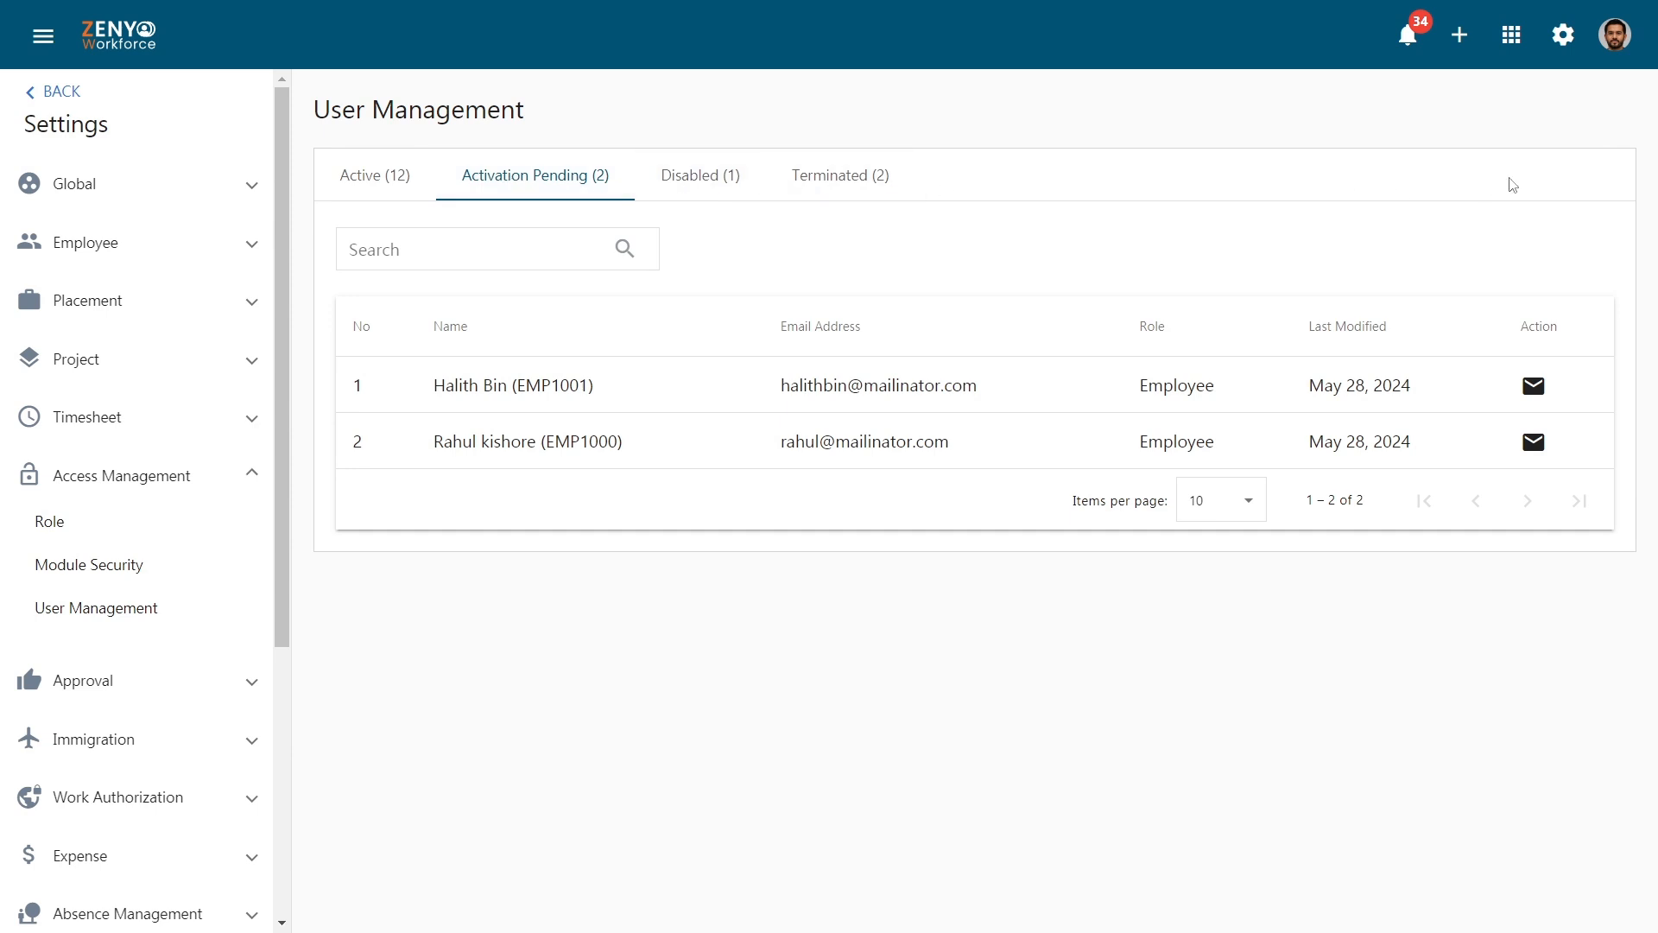
click(1535, 390)
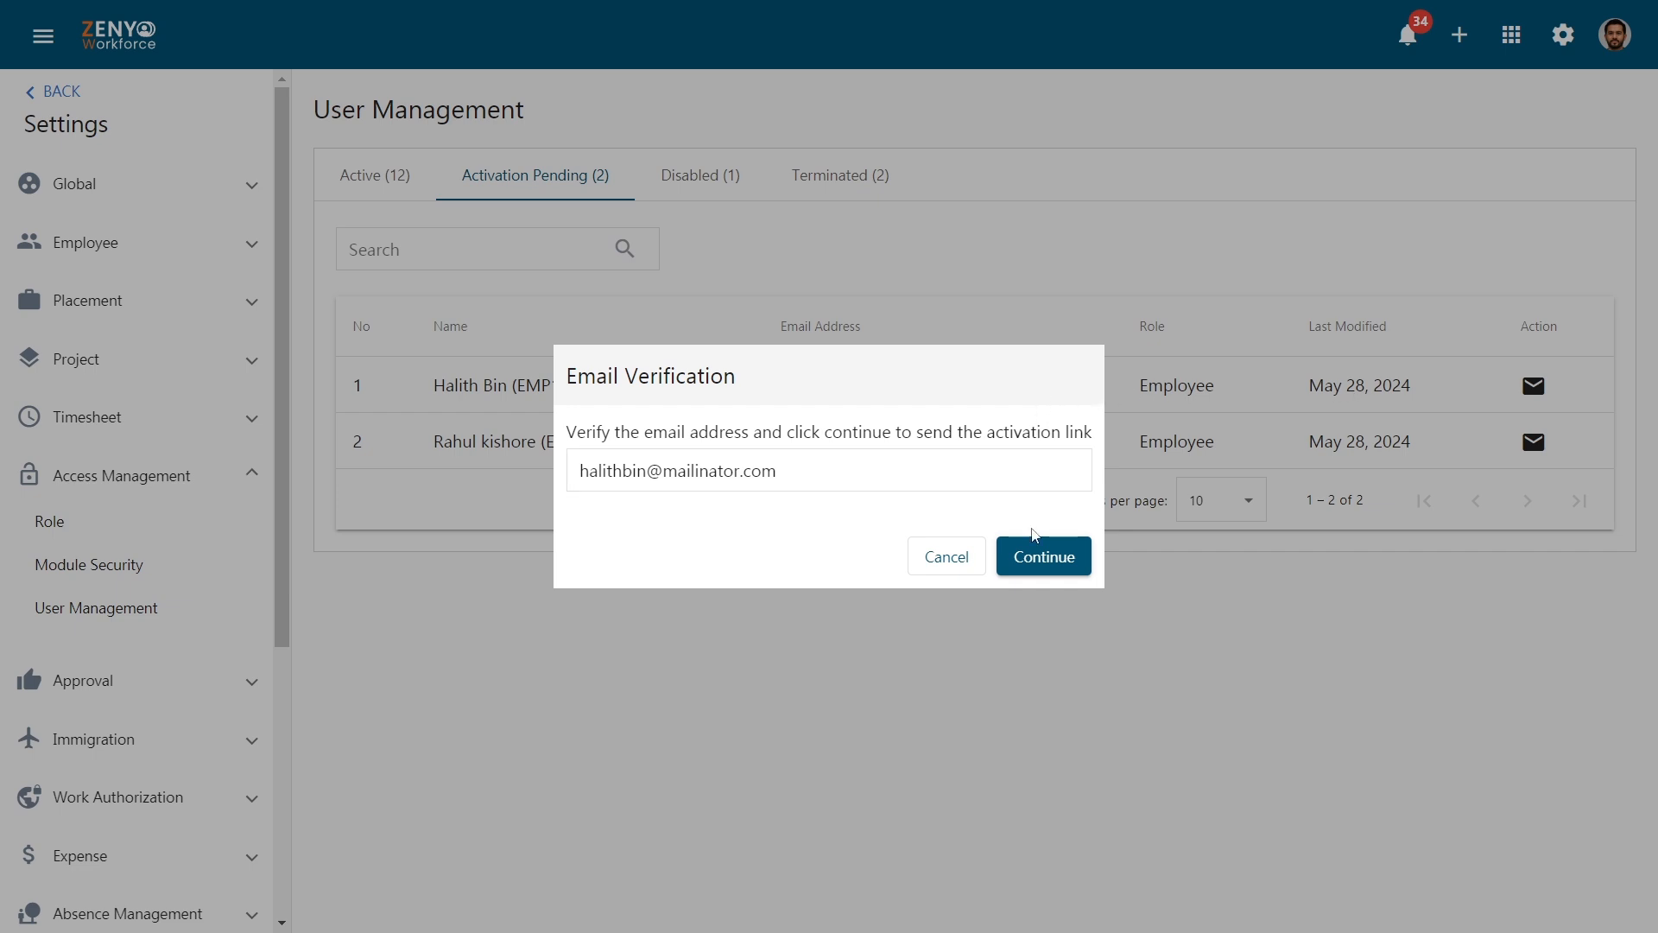
click(1035, 555)
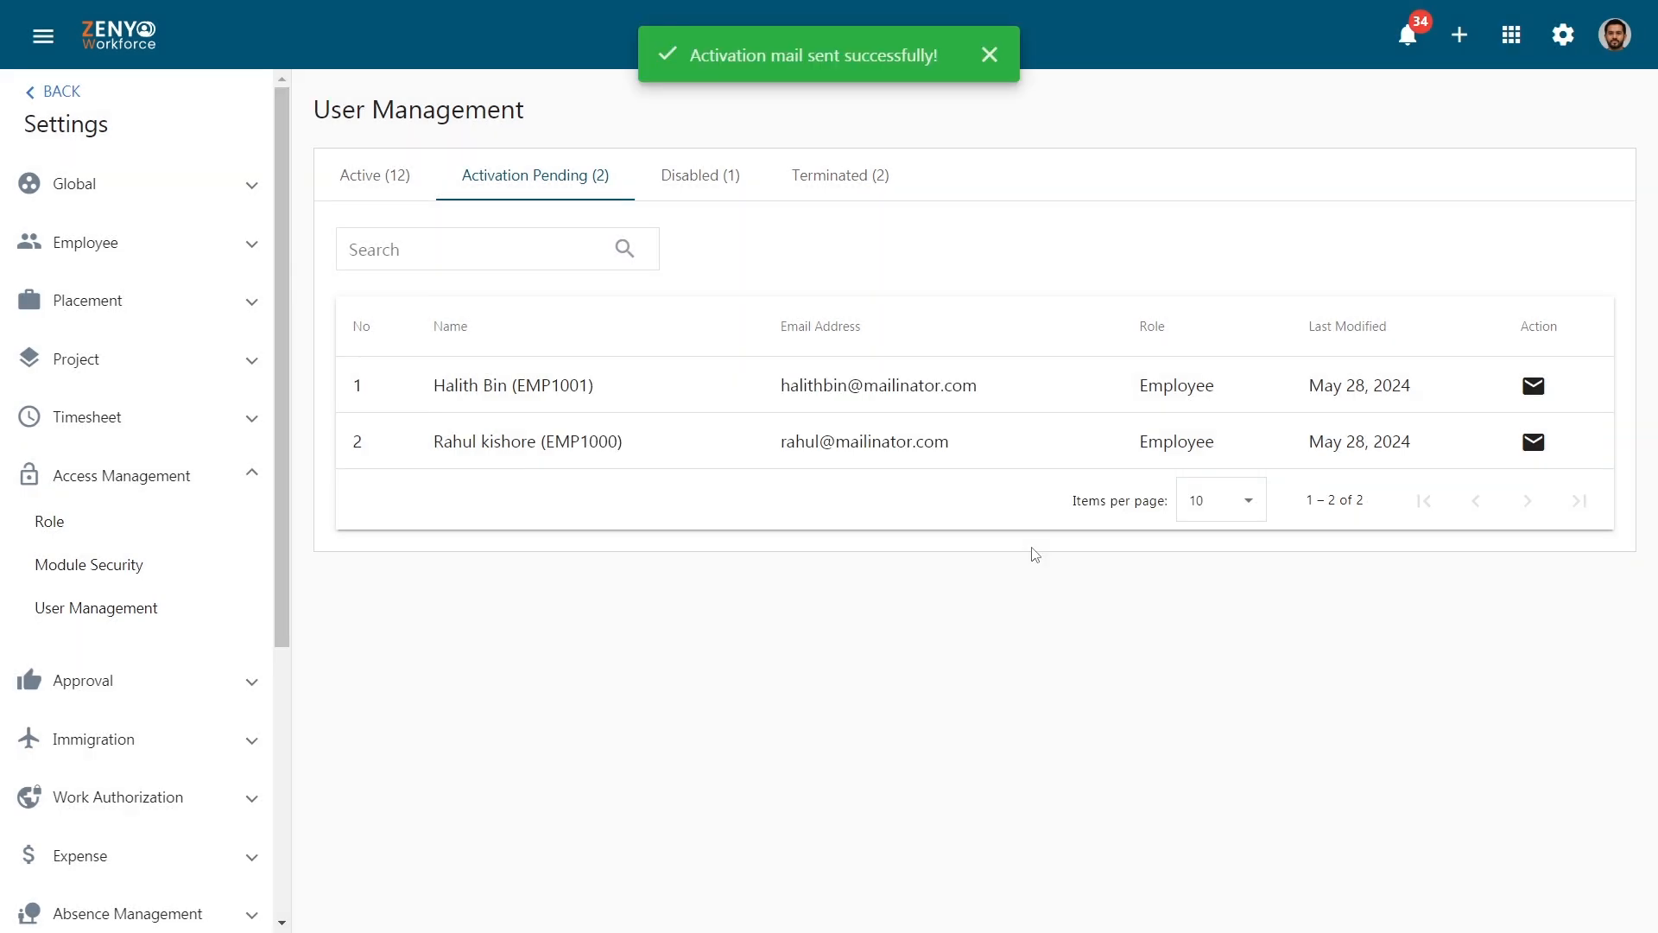
Reactivate the employee in the disabled list, accepting the confirmation, and show the terminated employees.
click(699, 195)
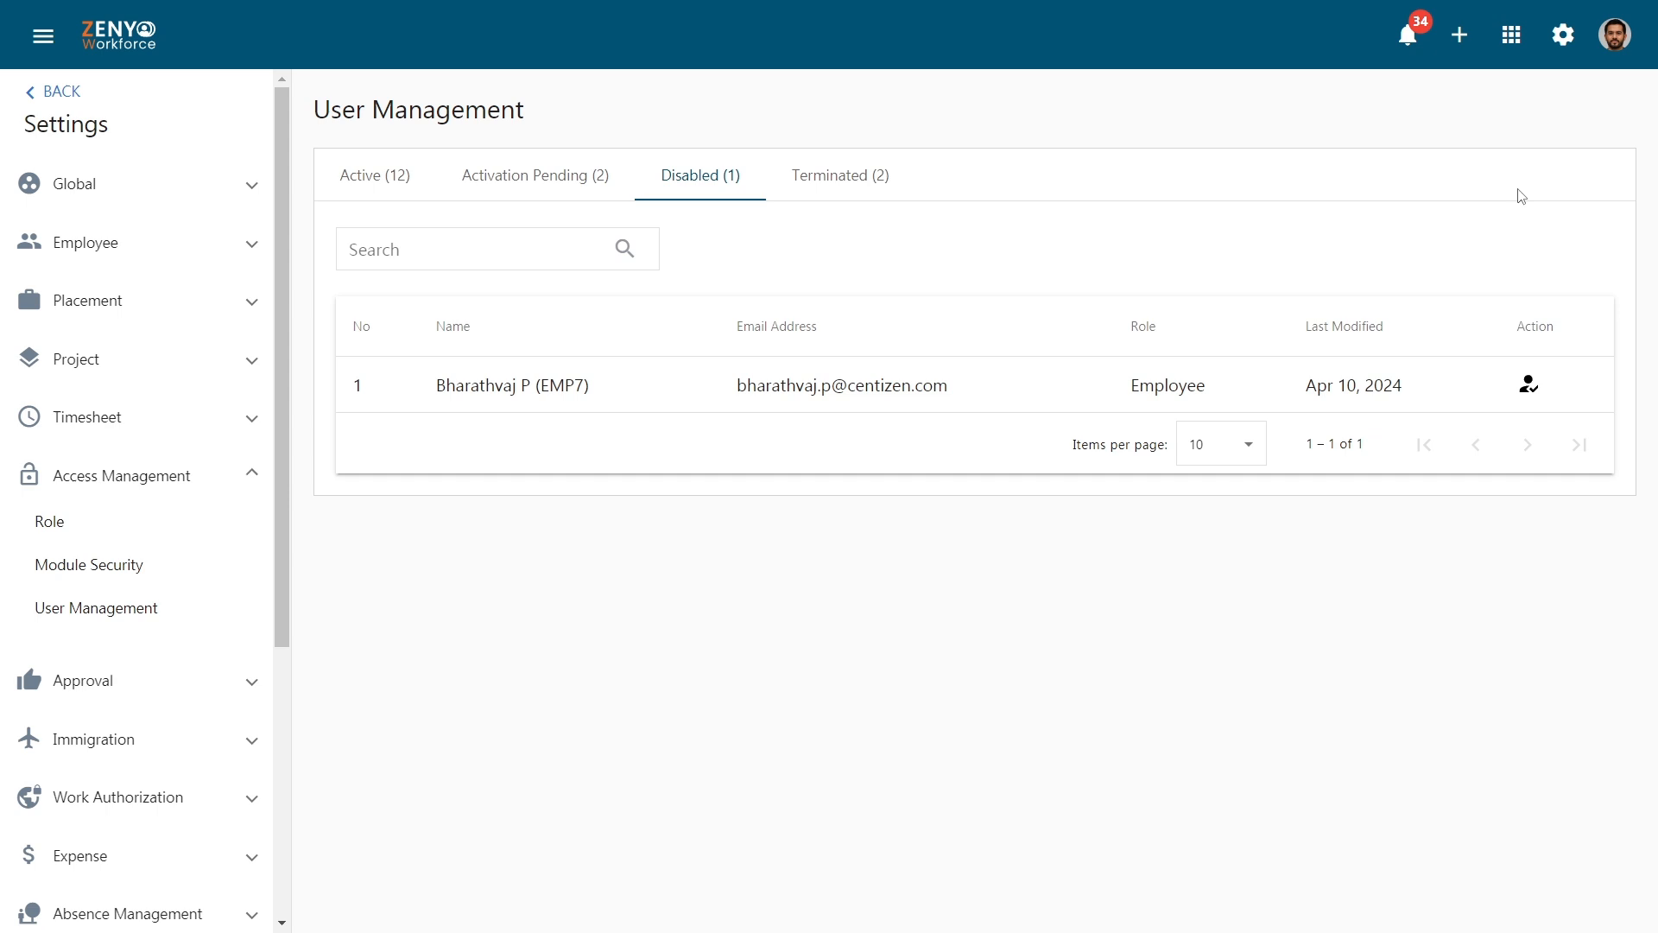
click(1536, 390)
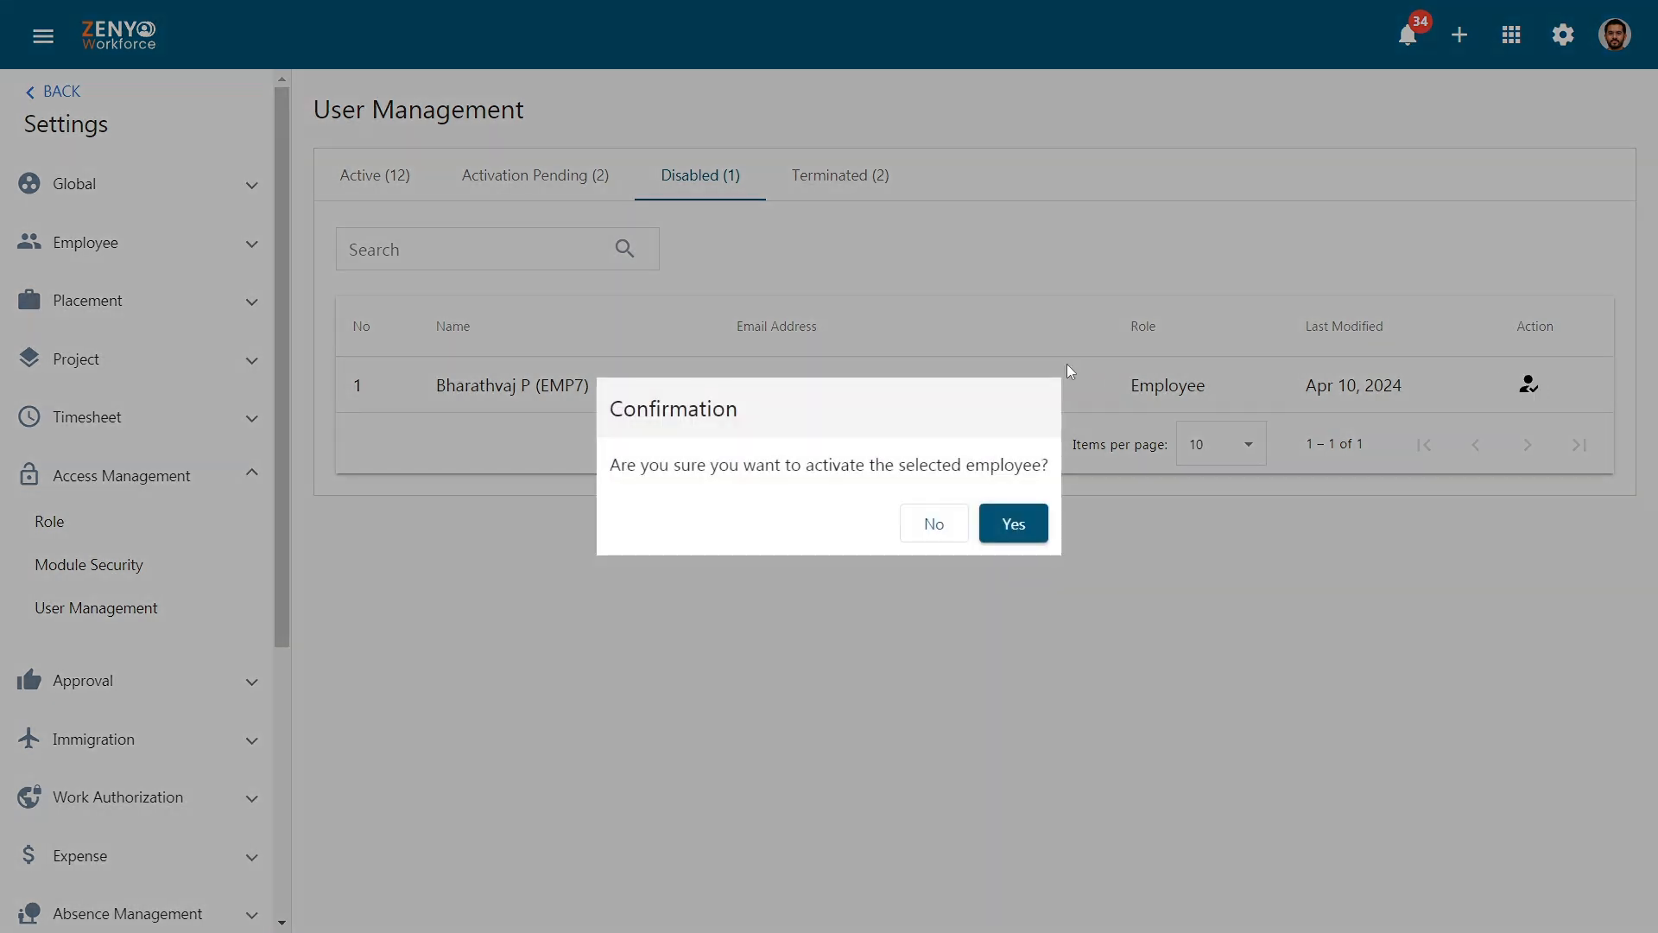
click(1009, 522)
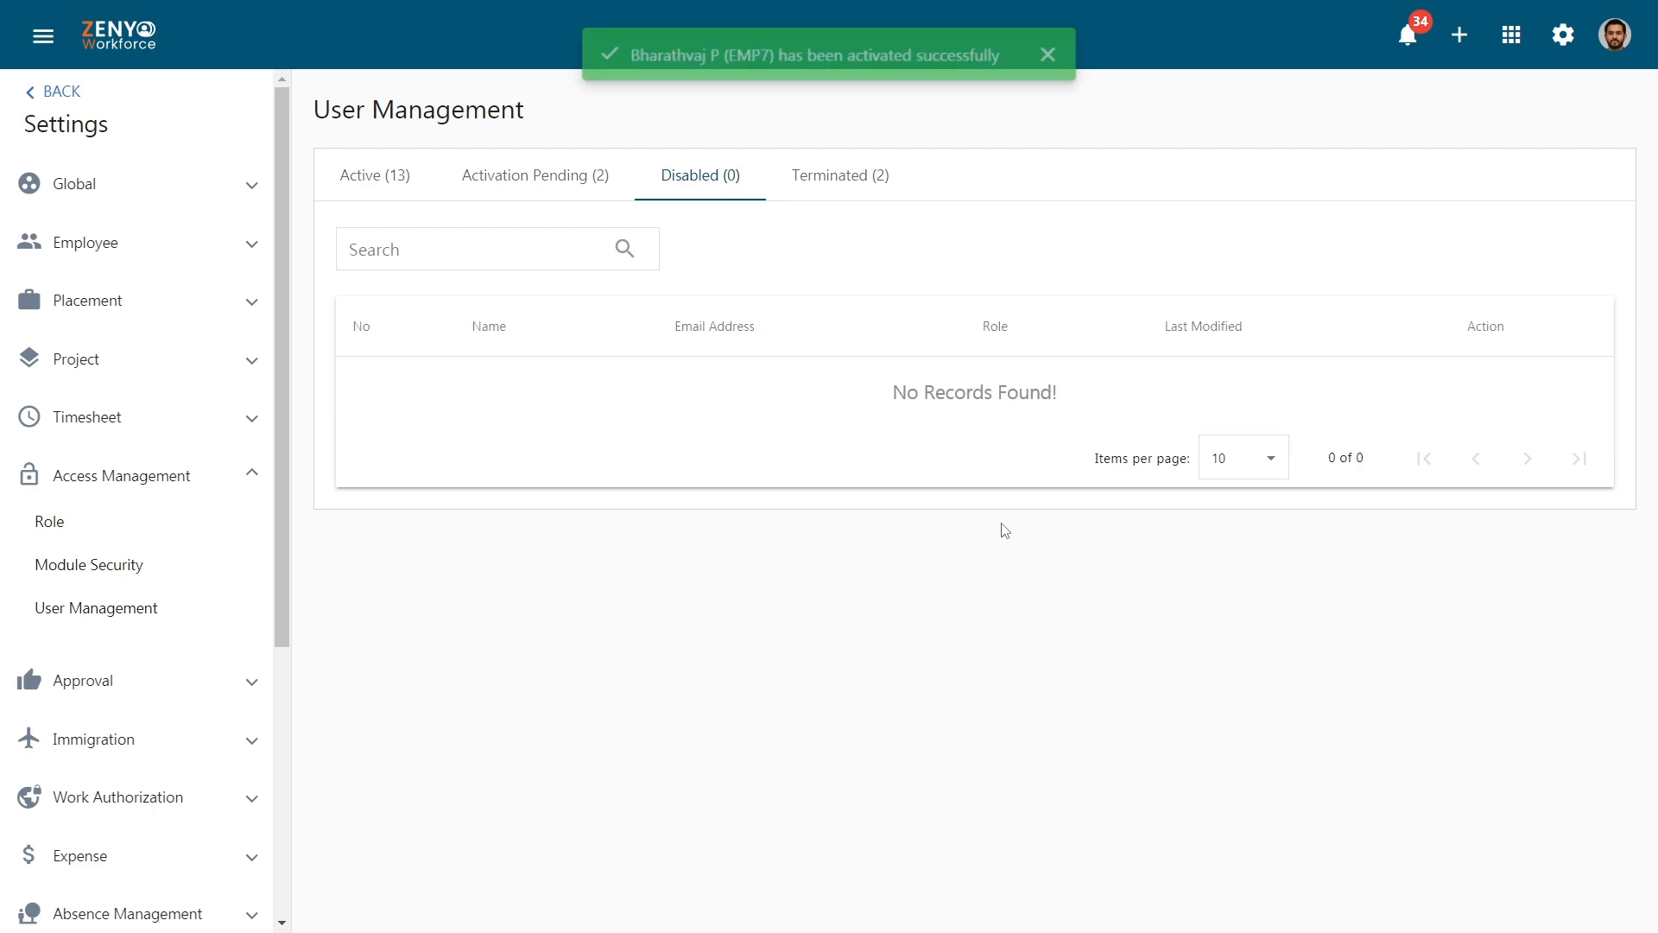
click(846, 198)
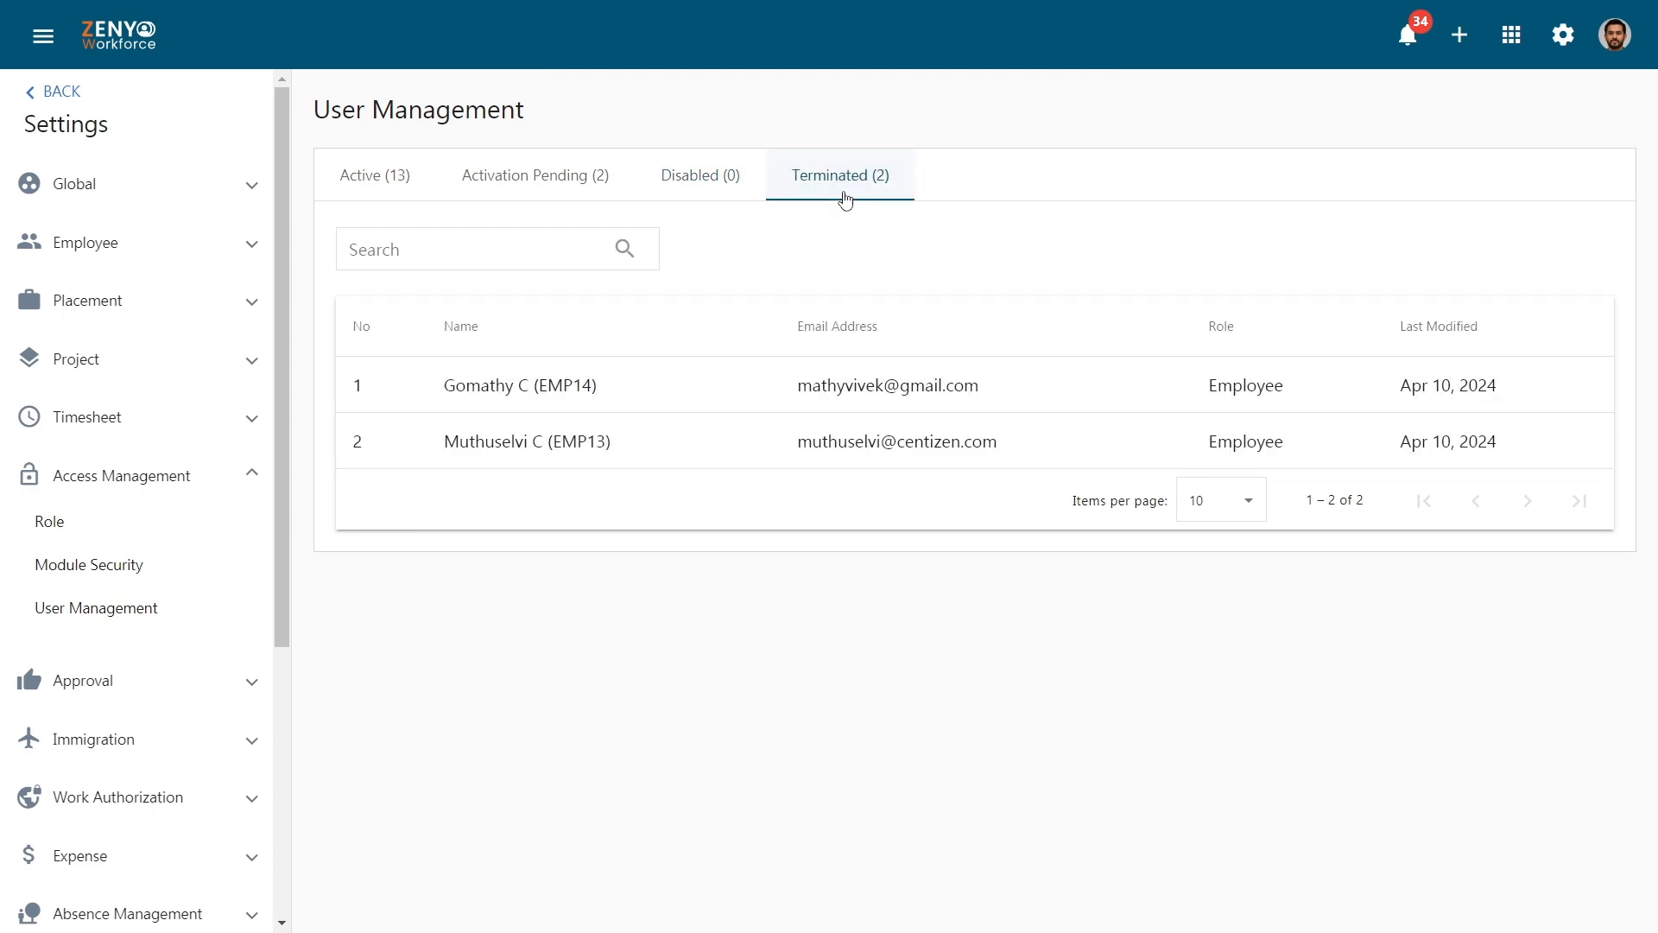